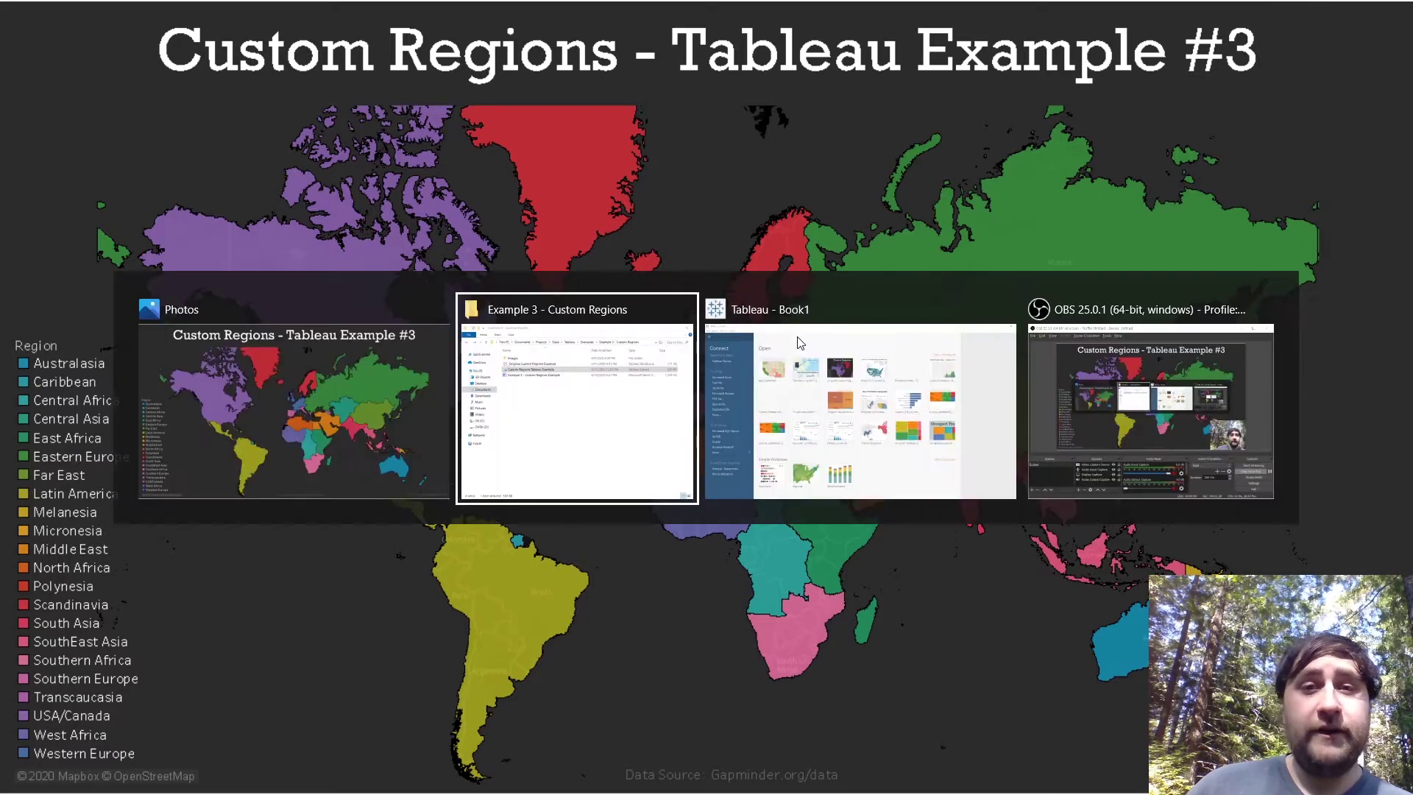
key(alt+Tab)
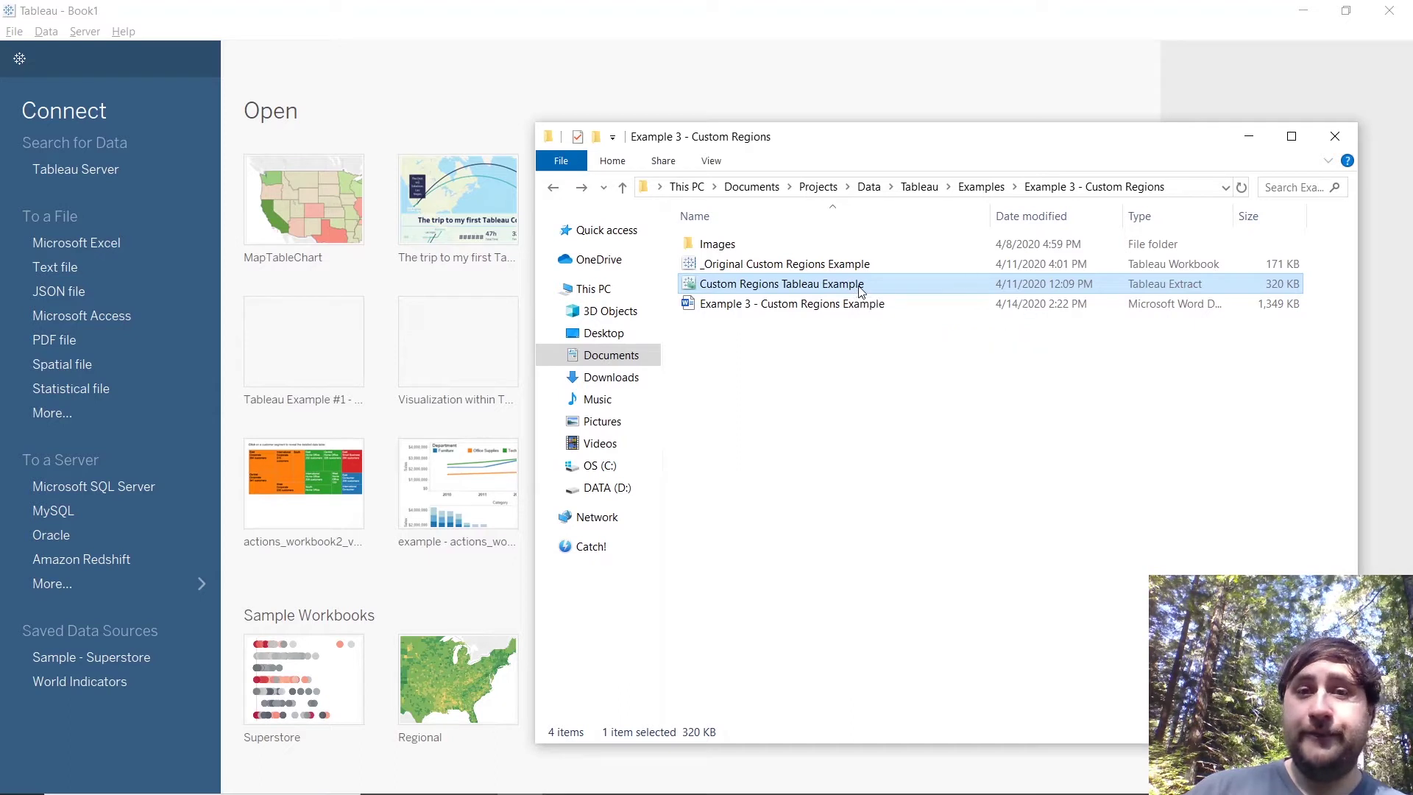
Load the Custom Regions Tableau Example extract from File Explorer into Tableau
drag(861, 292, 324, 95)
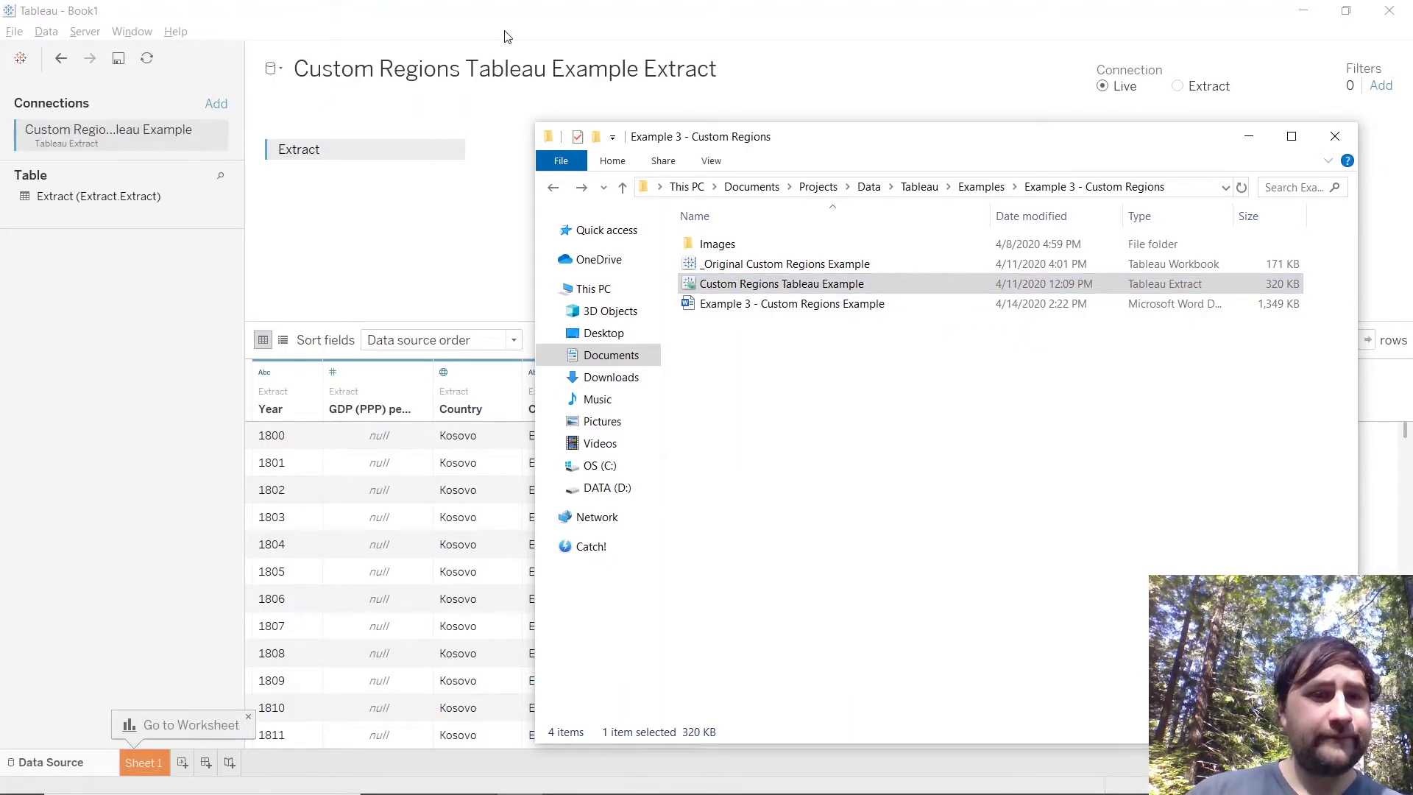
click(507, 37)
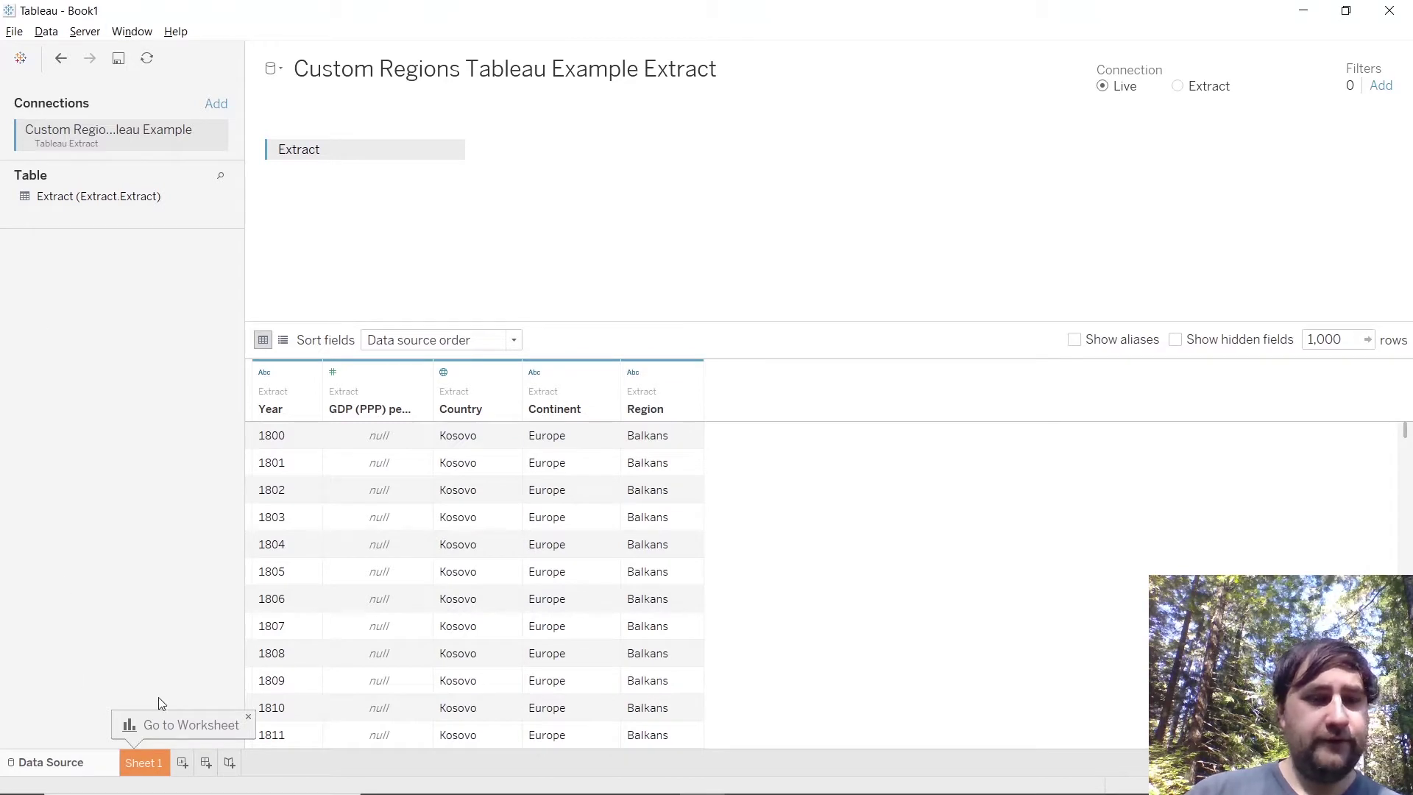
Rename the first worksheet to 'Continent'
click(158, 768)
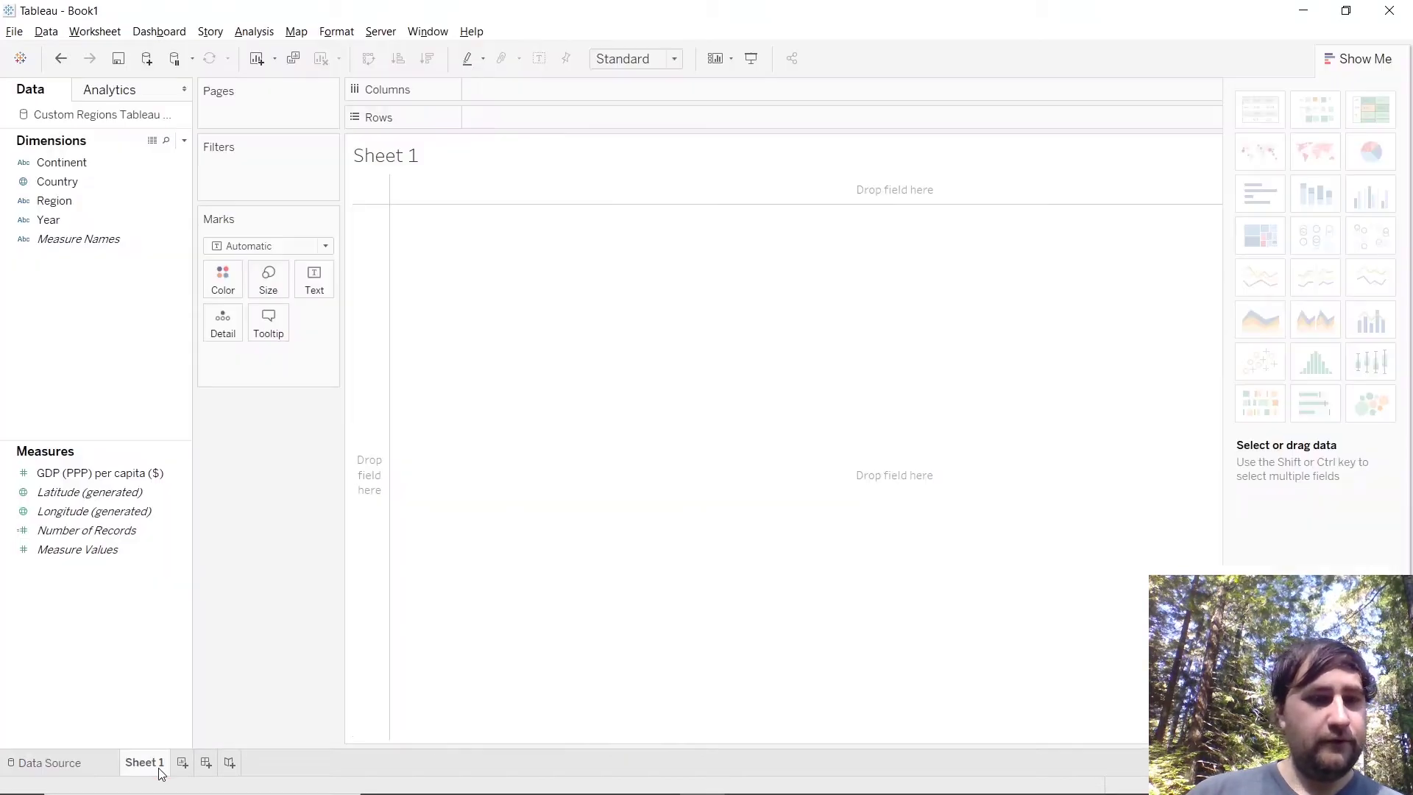
double_click(158, 767)
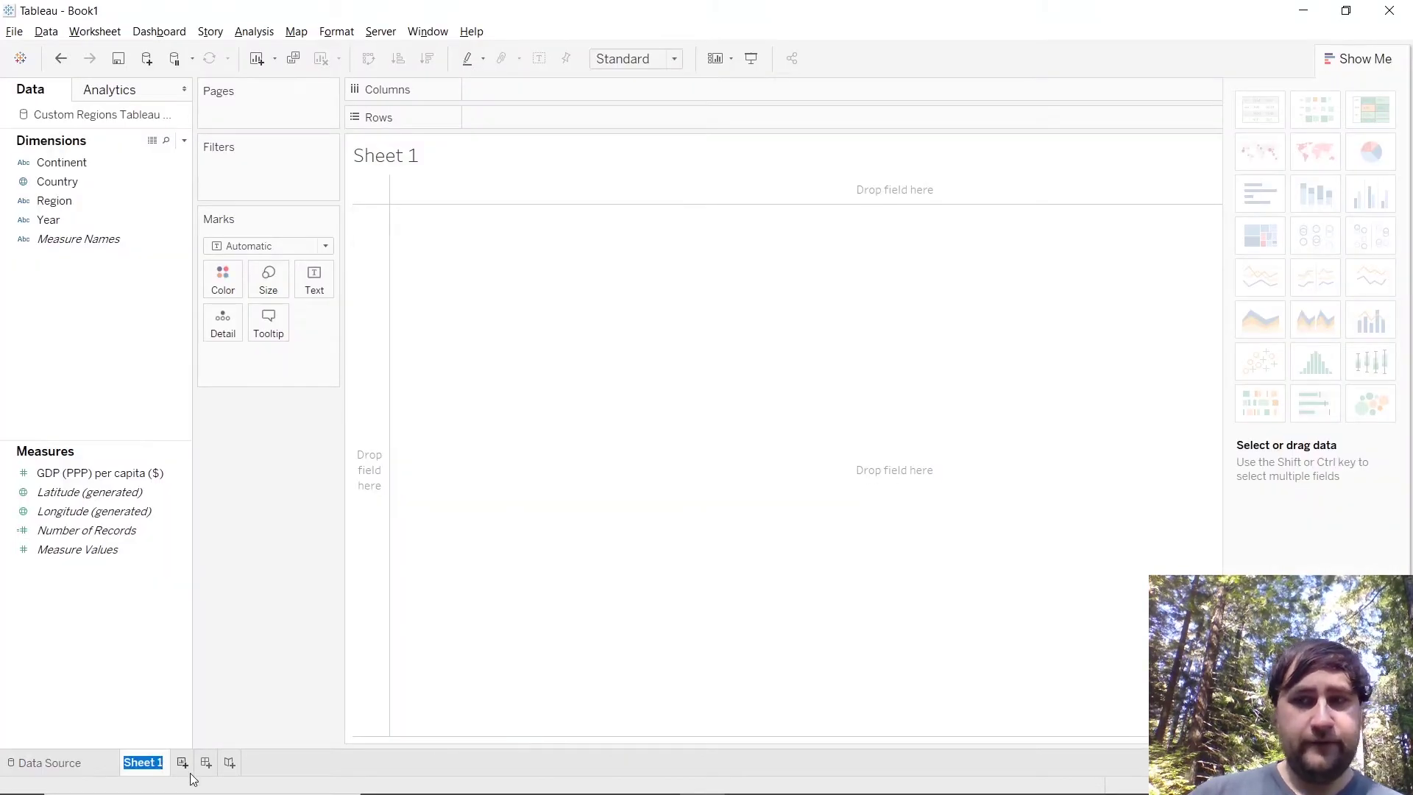
text(C)
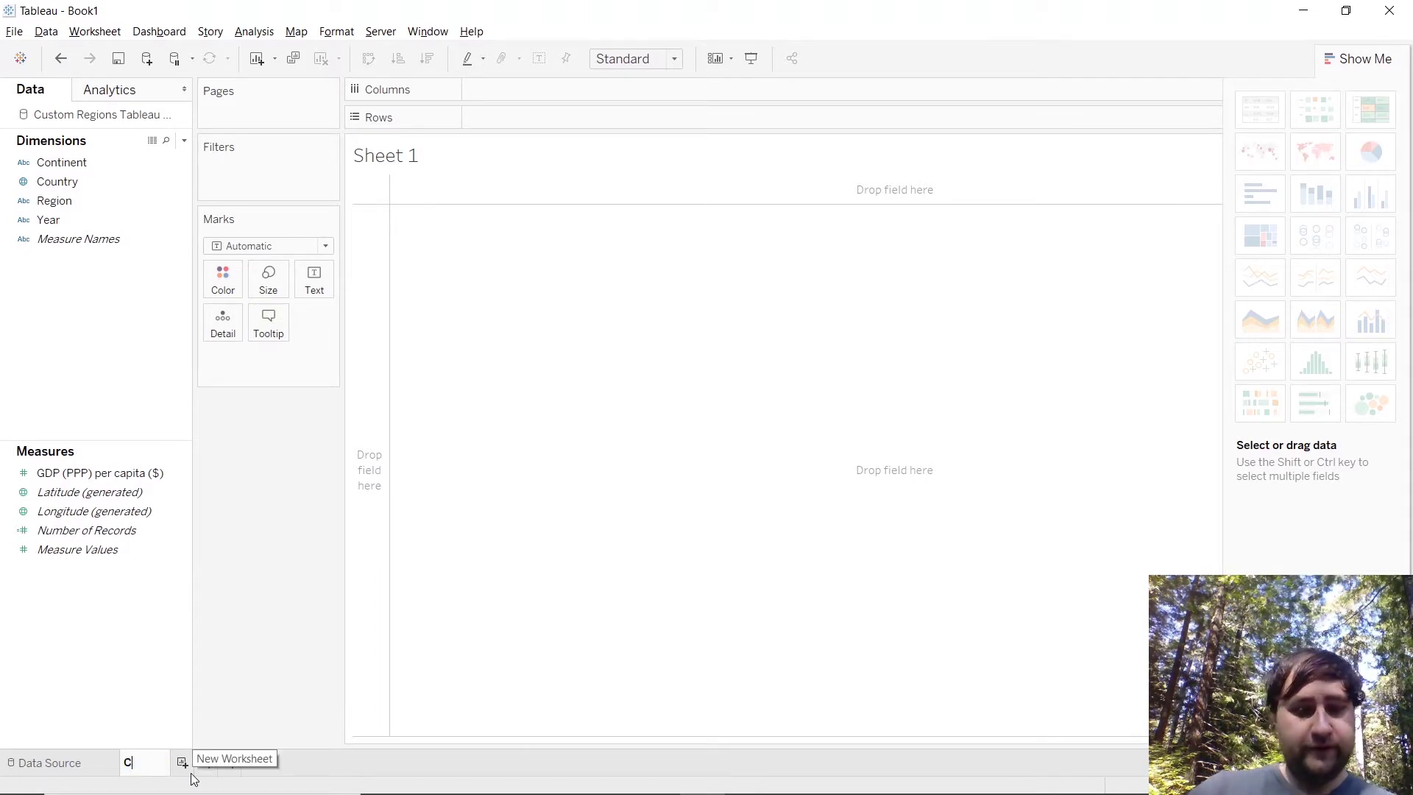
text(ontinent)
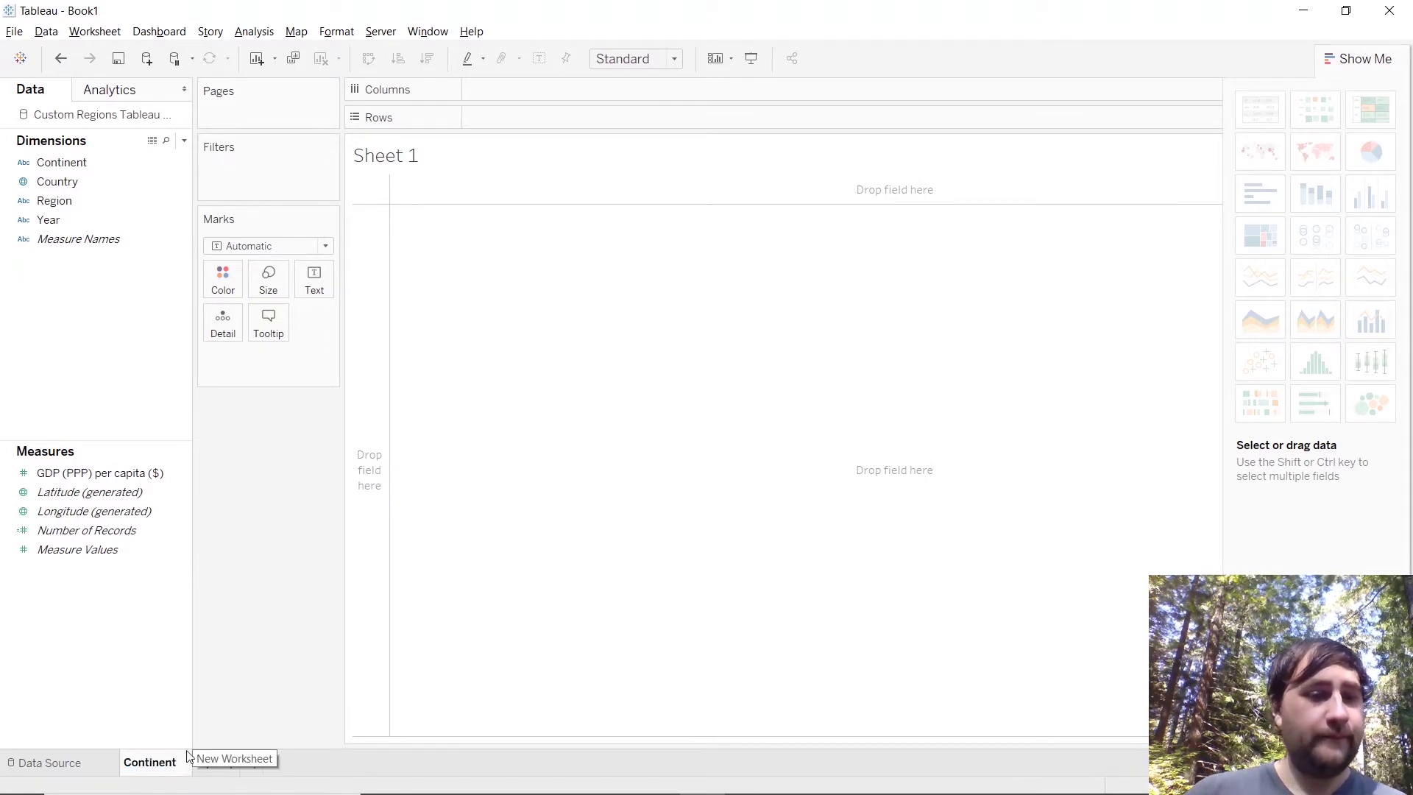
key(Return)
Add a second worksheet named 'Custom Regions', then return to the Continent sheet
click(195, 762)
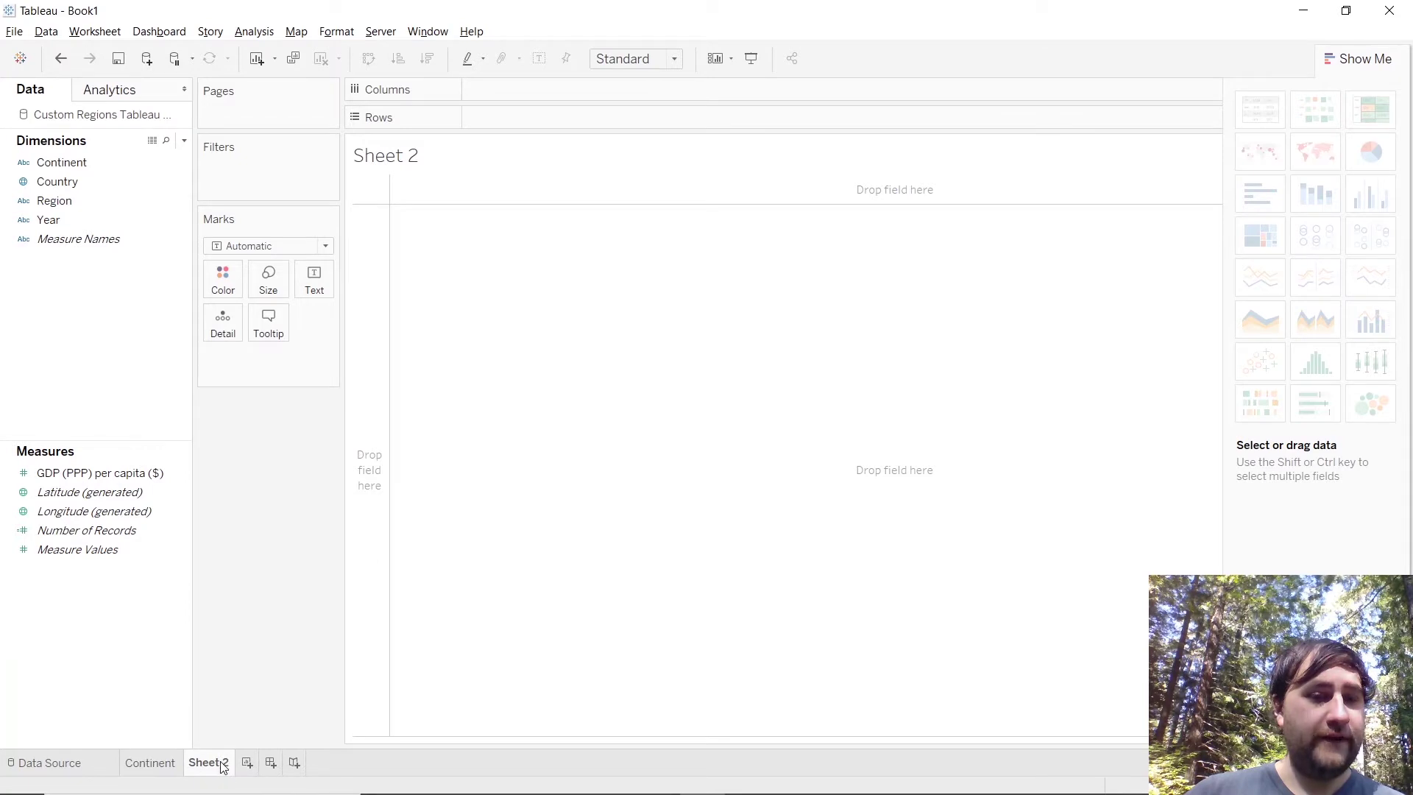
double_click(223, 764)
mouse_move(396, 793)
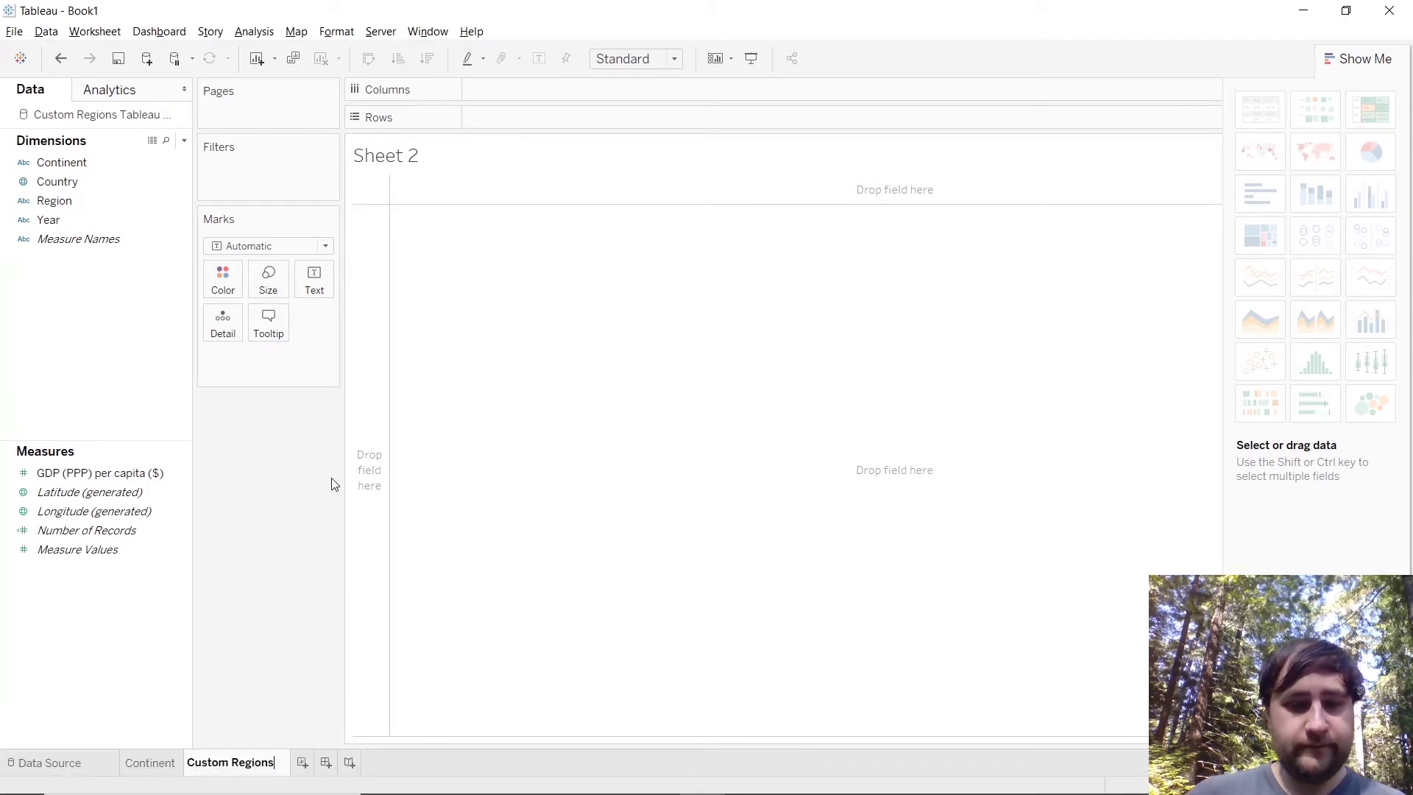
key(Return)
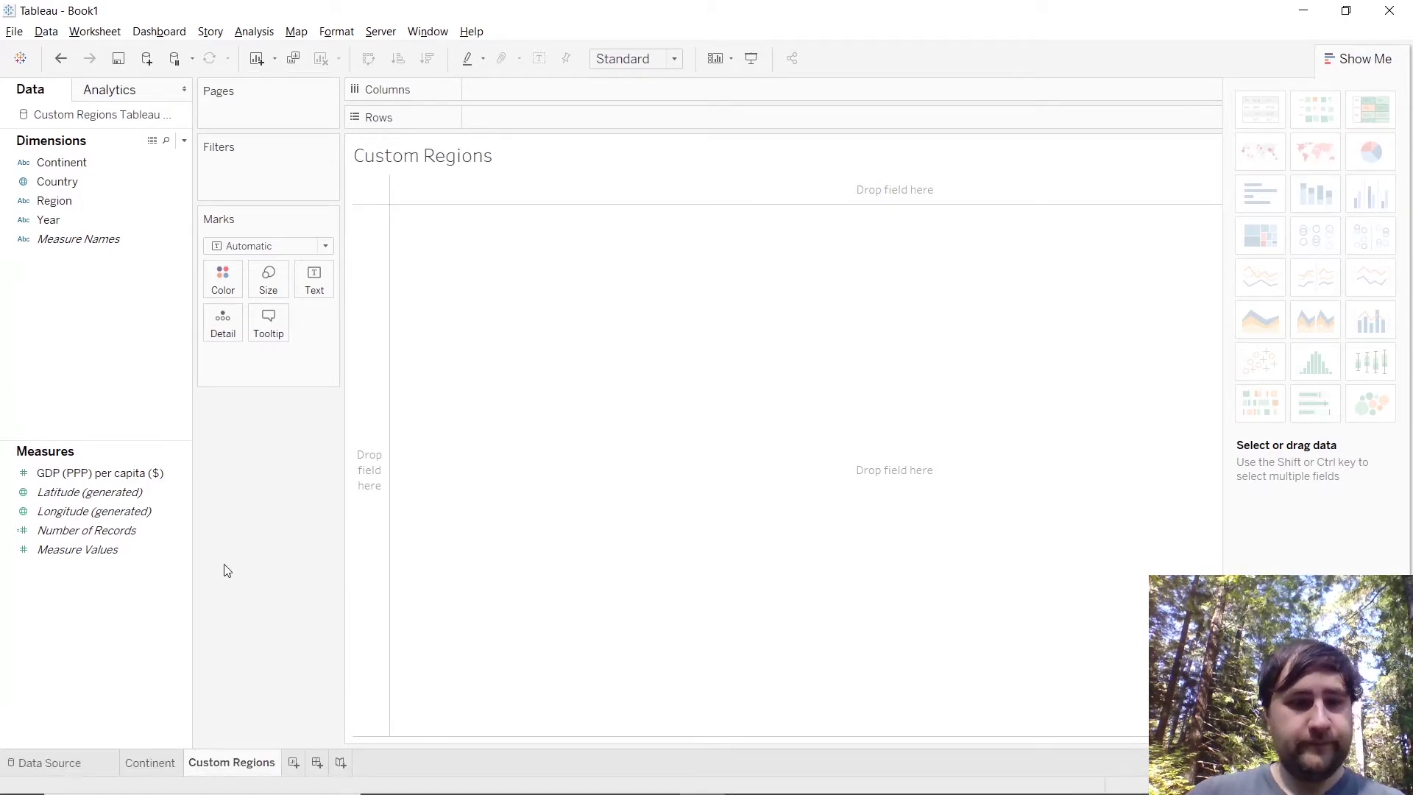
click(155, 767)
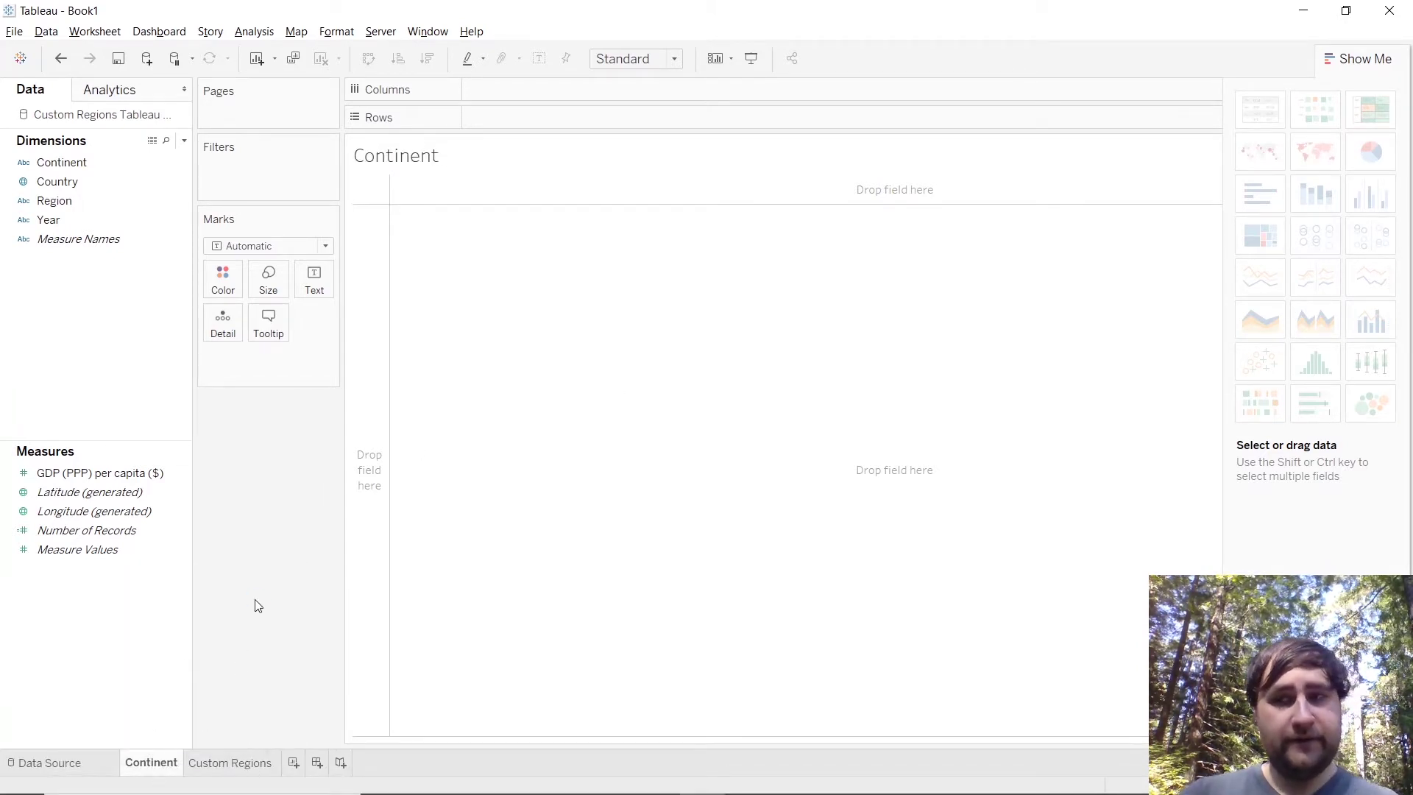
Save the workbook as 'Custom Regions Example' in the Example 3 - Custom Regions folder
key(ctrl+s)
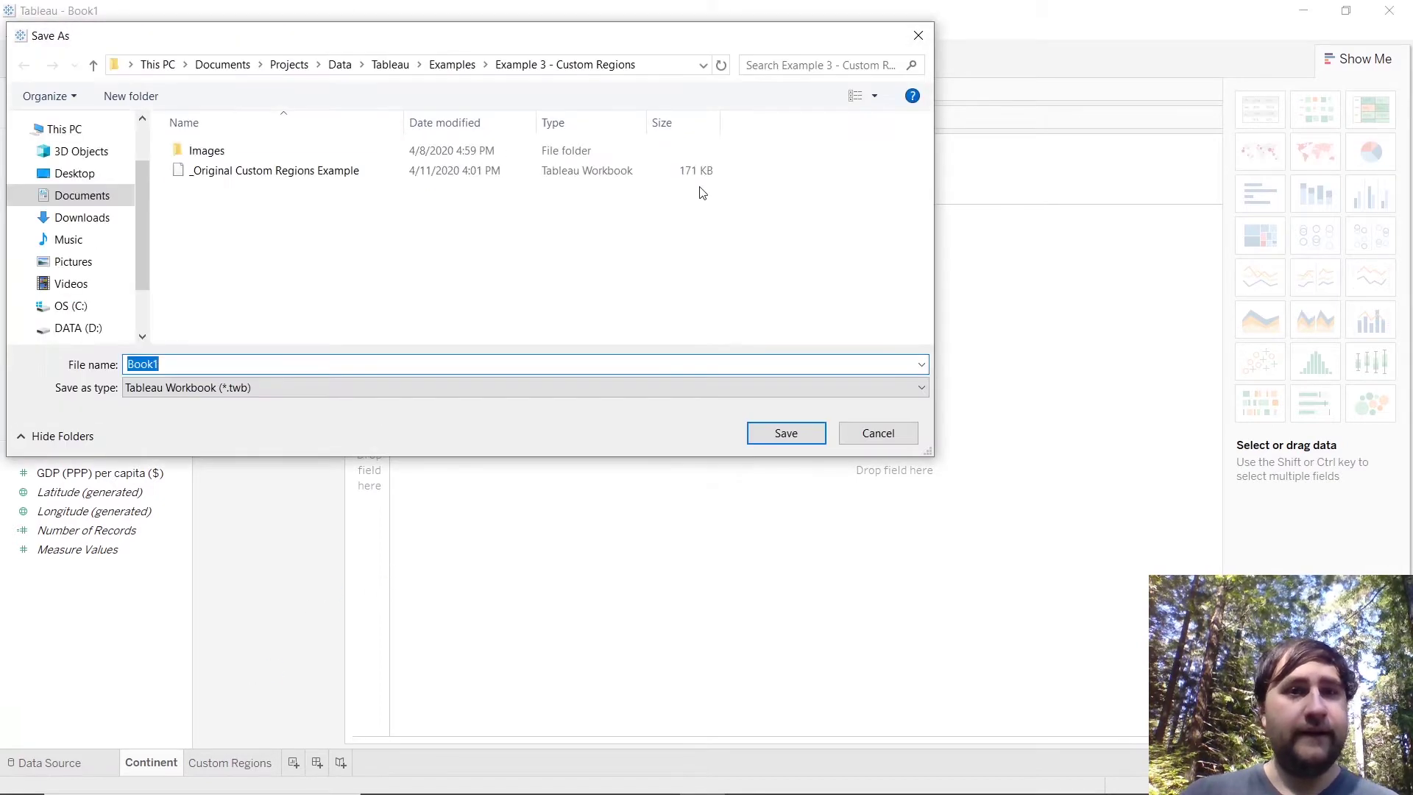
text(Cus)
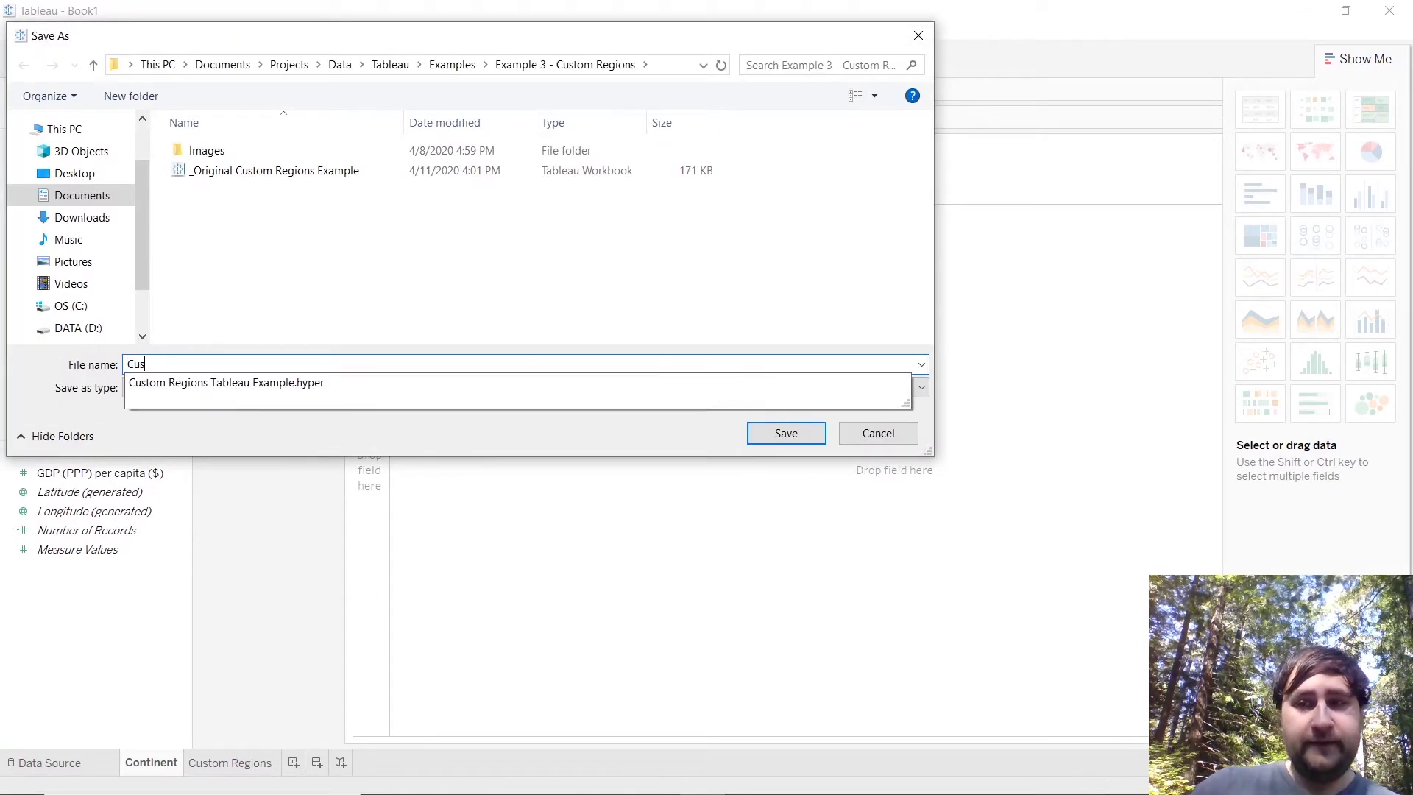
text(tom Regions E)
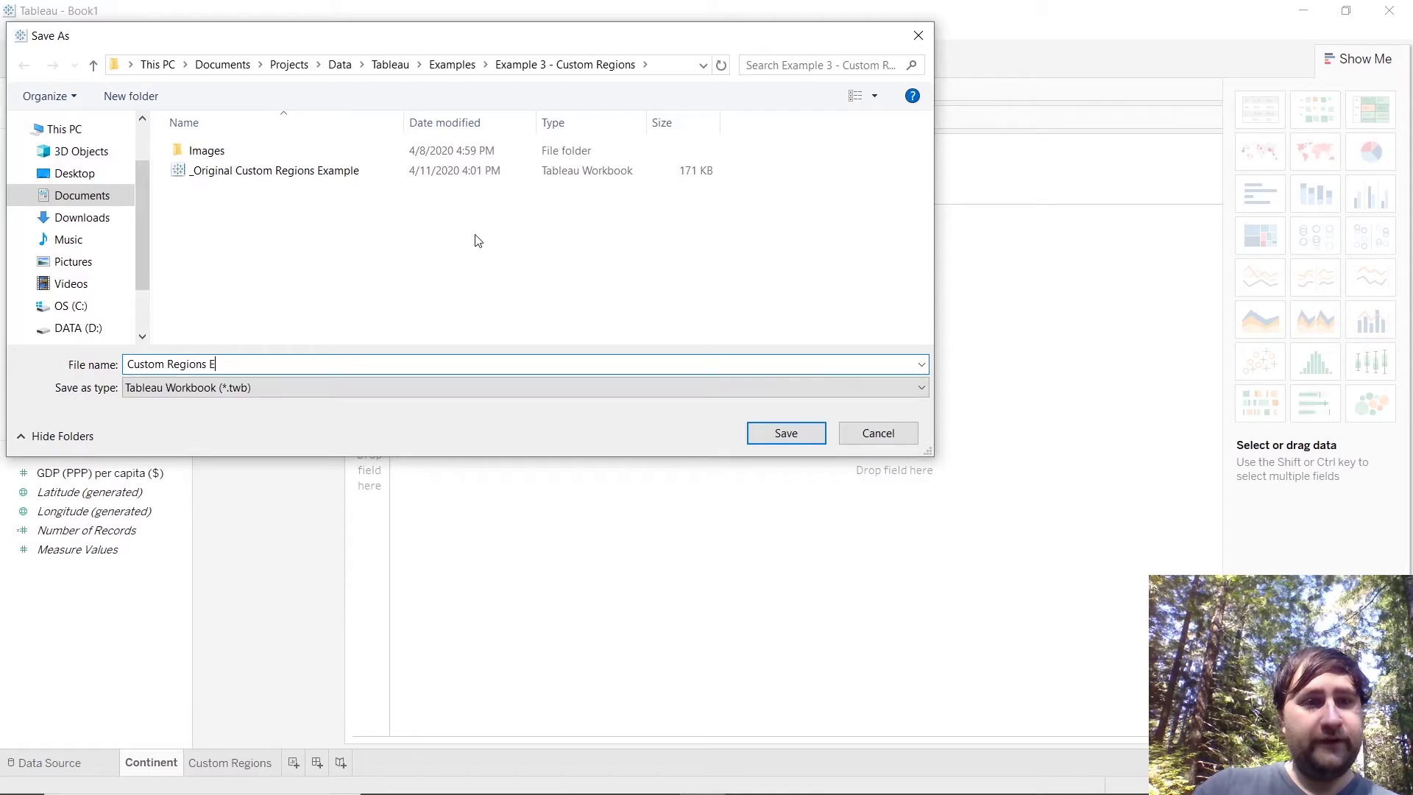
text(xample)
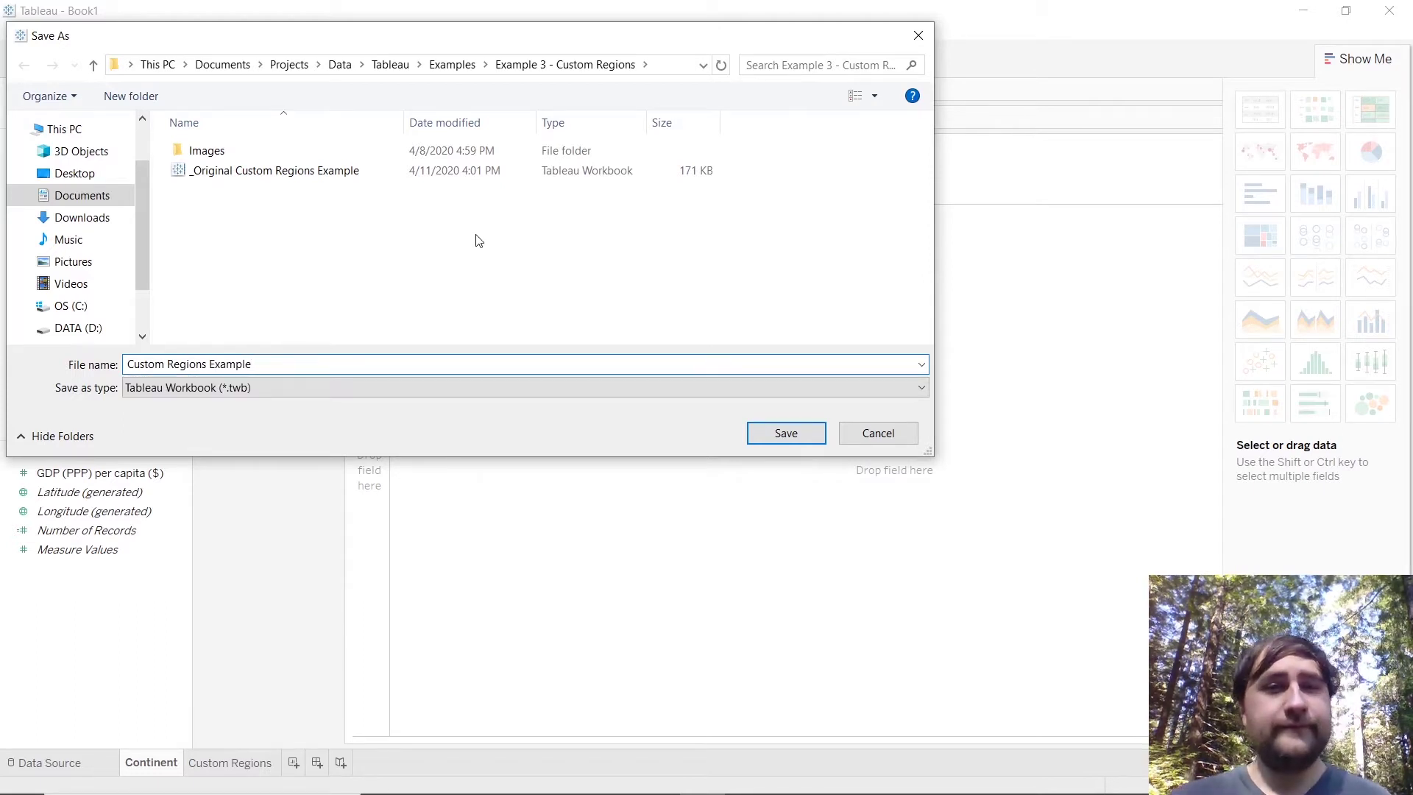
click(798, 447)
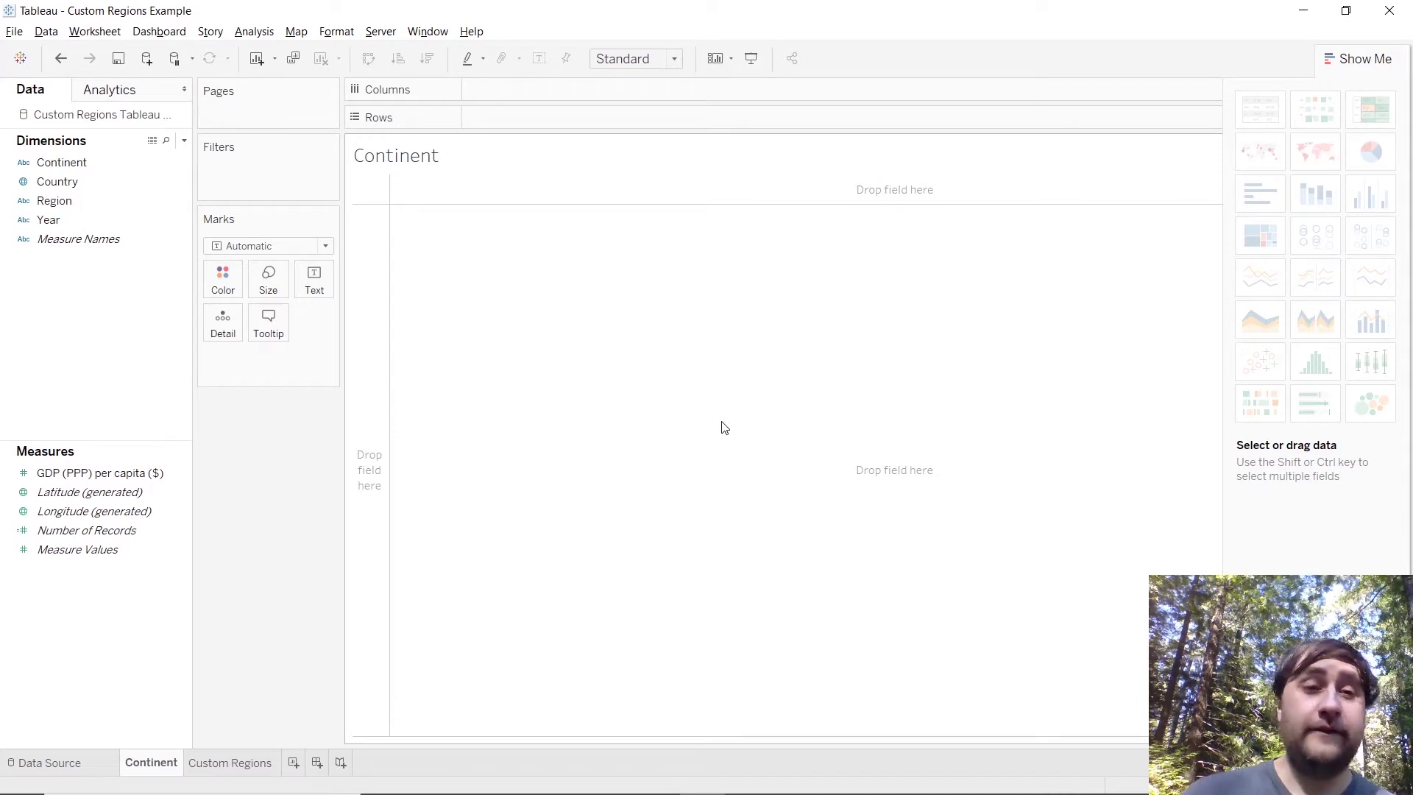
Hide the chart suggestions and plot Latitude and Longitude (generated) to form a world map
click(1358, 58)
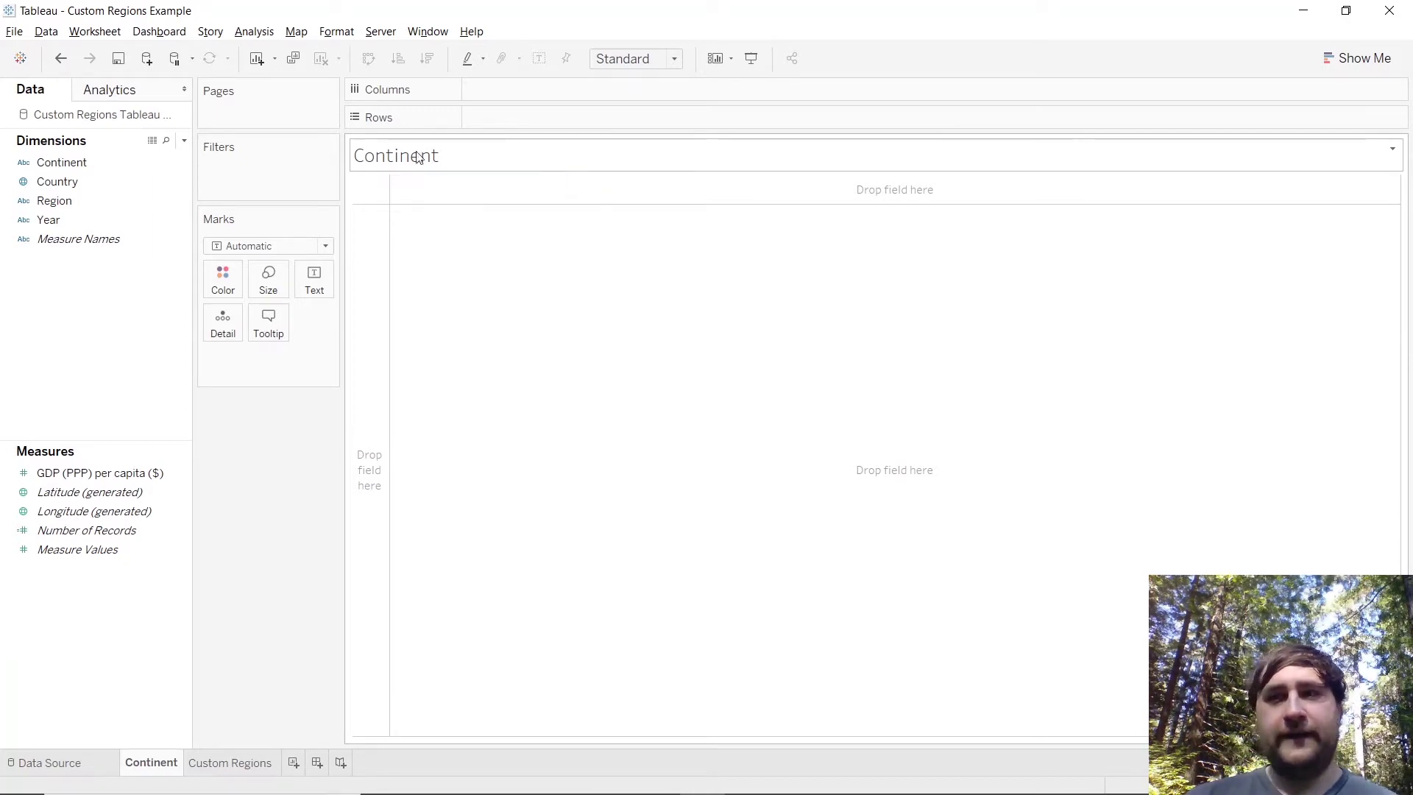
click(98, 500)
drag(91, 494, 540, 121)
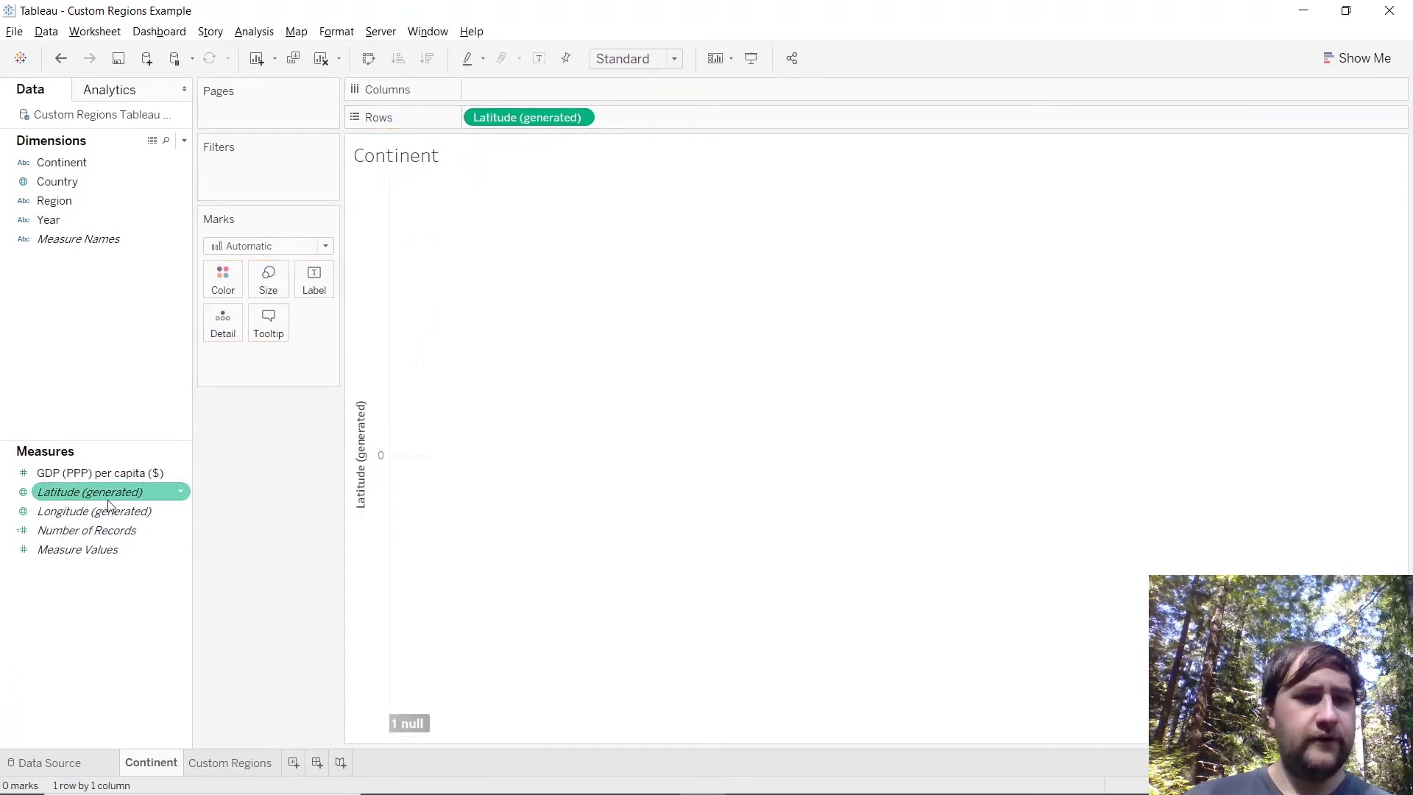
drag(94, 511, 534, 90)
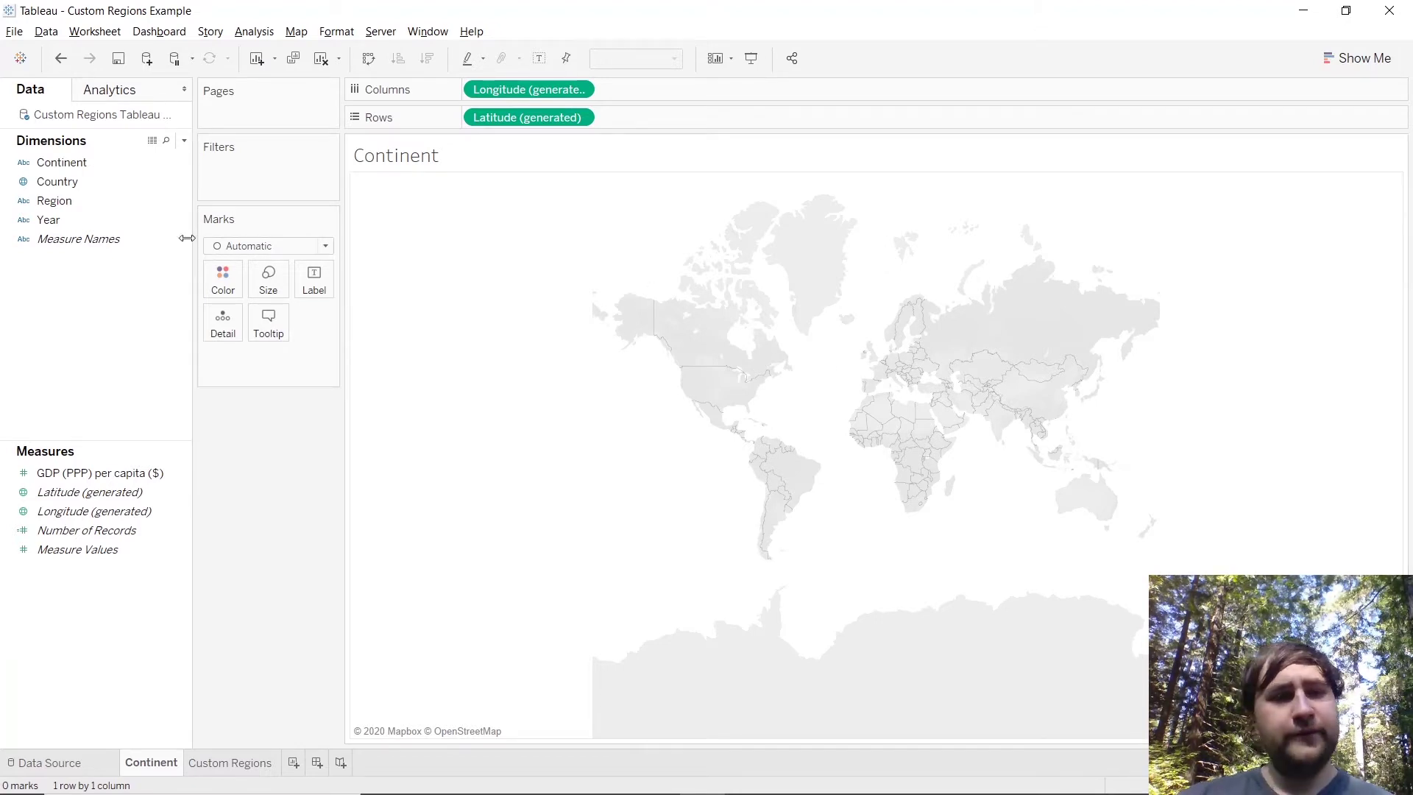
Add Country to the marks and colour the country points by Continent
click(83, 165)
click(82, 178)
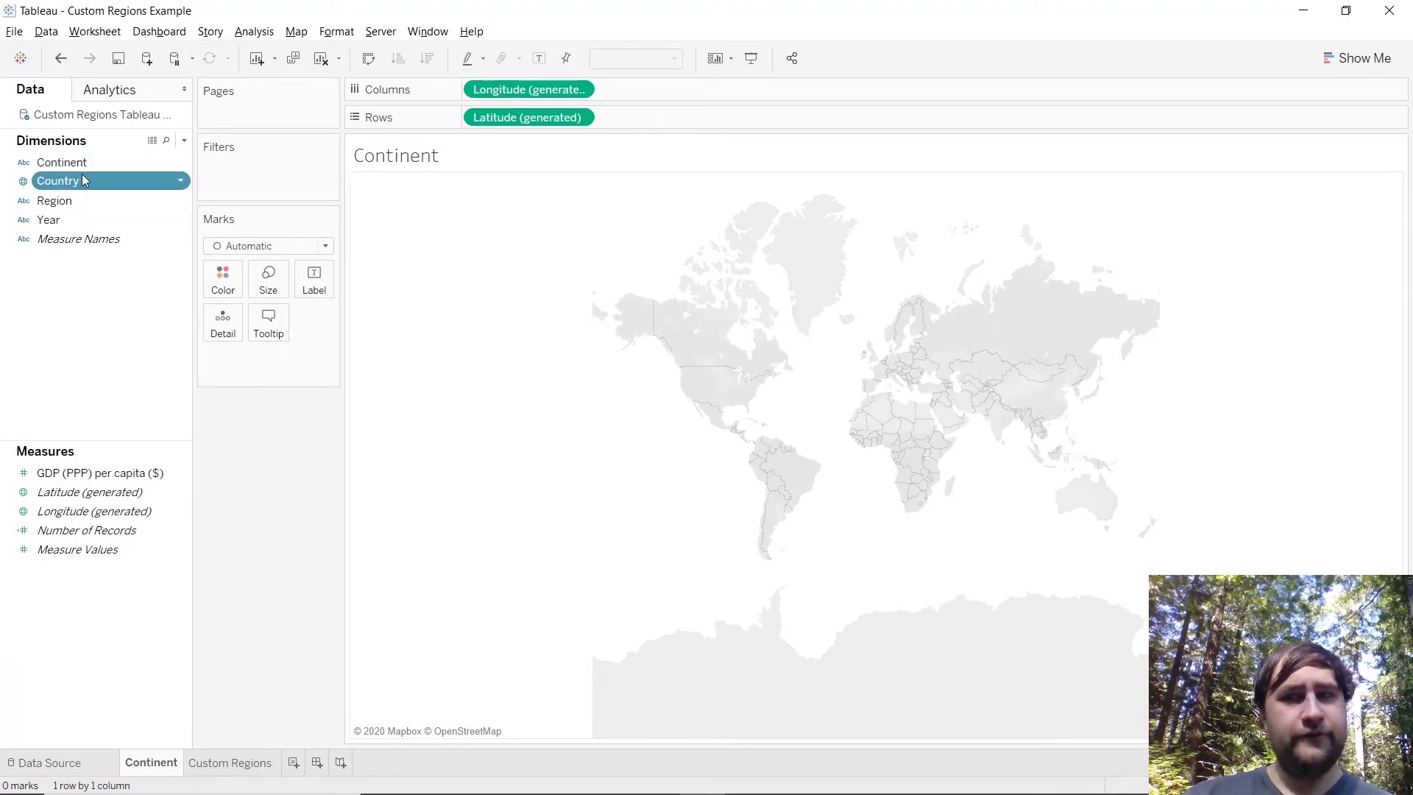
drag(85, 189, 223, 324)
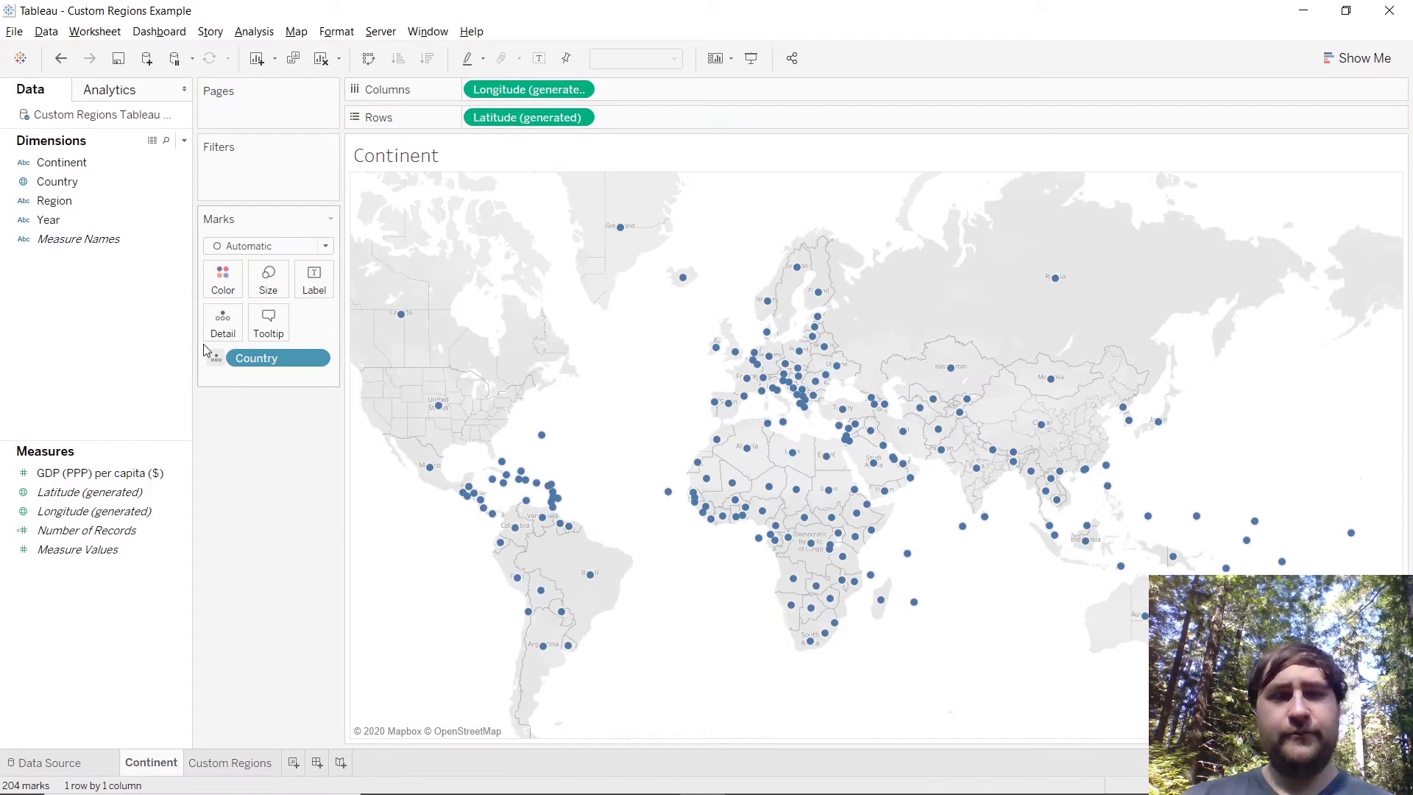
drag(64, 163, 222, 291)
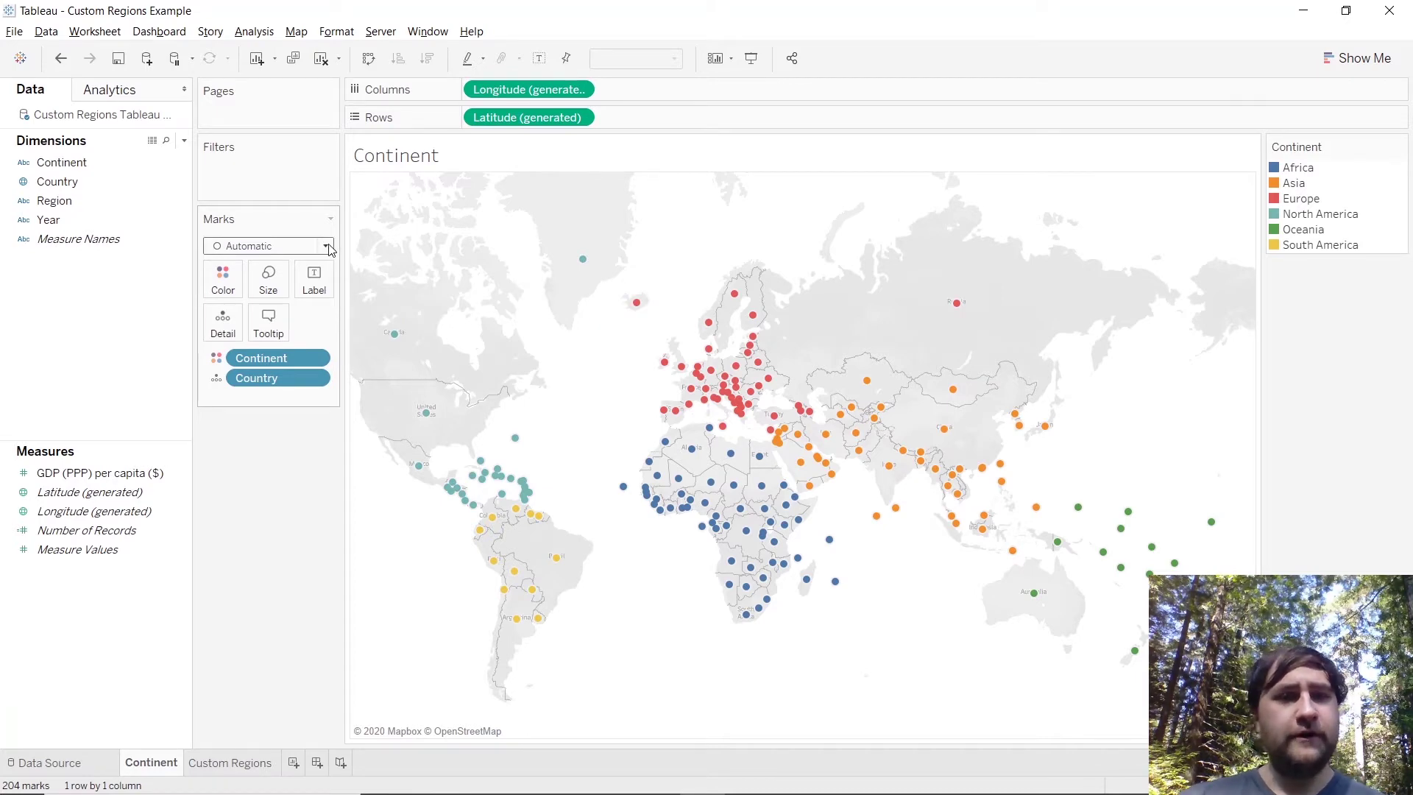
Change the mark type to Map for filled continent-coloured countries, and check country tooltips
click(327, 248)
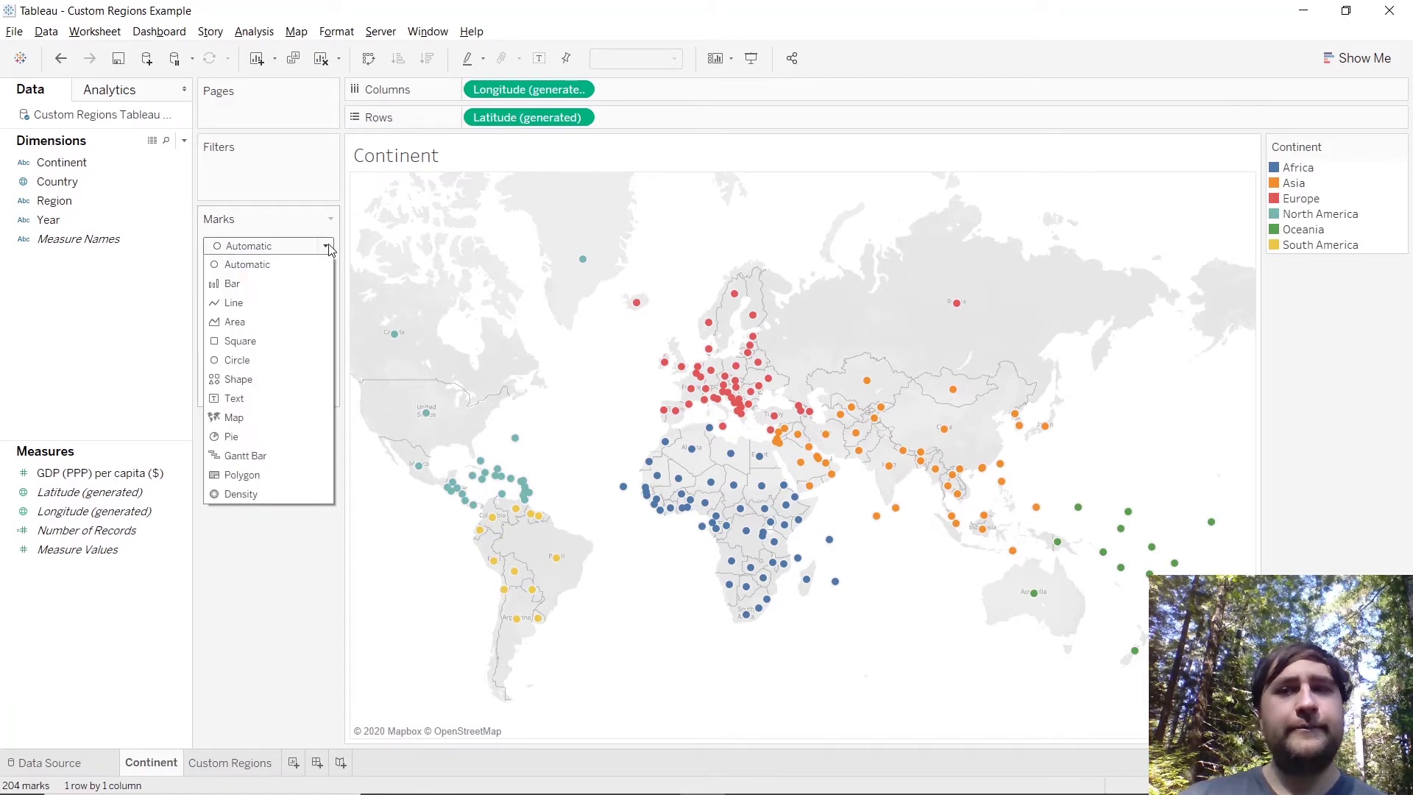
click(271, 420)
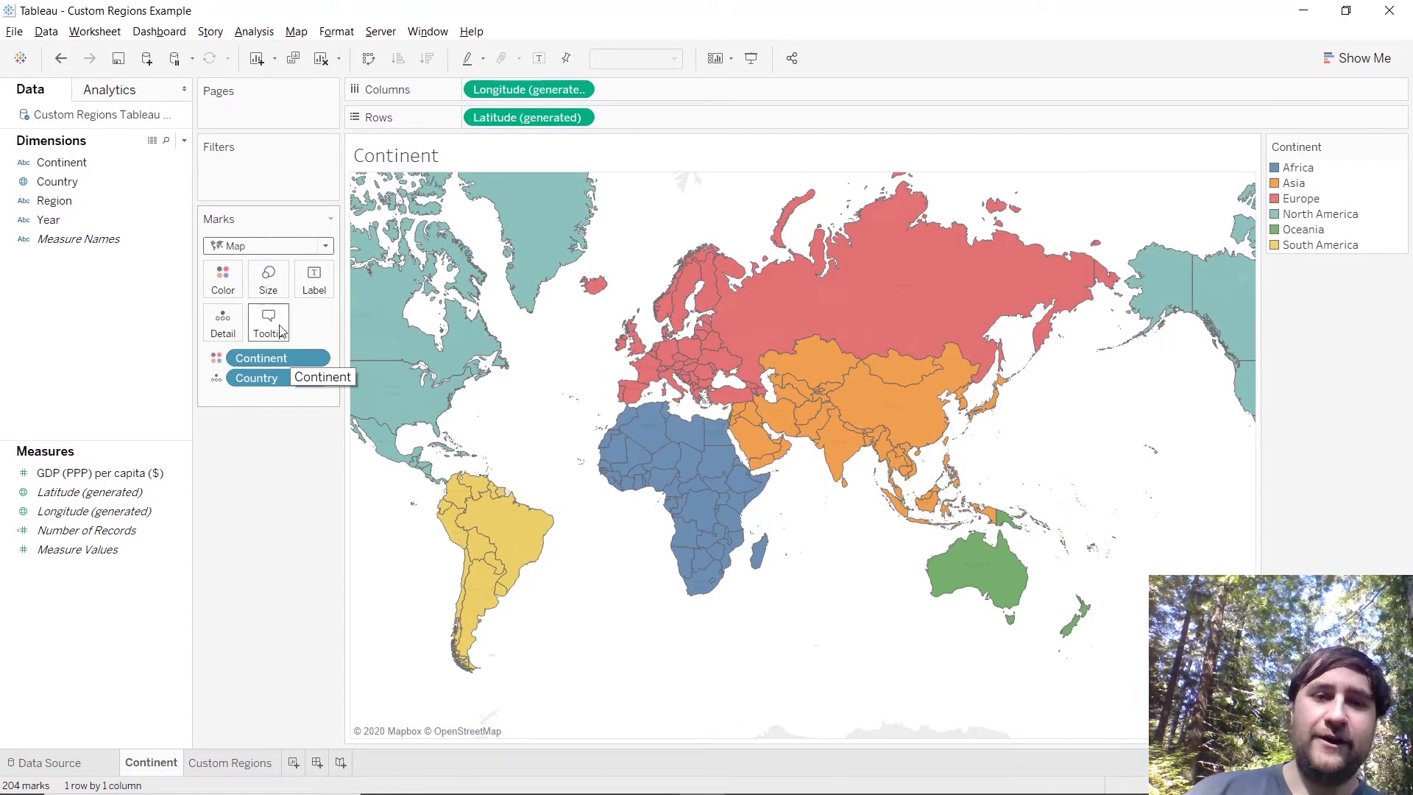
mouse_move(419, 405)
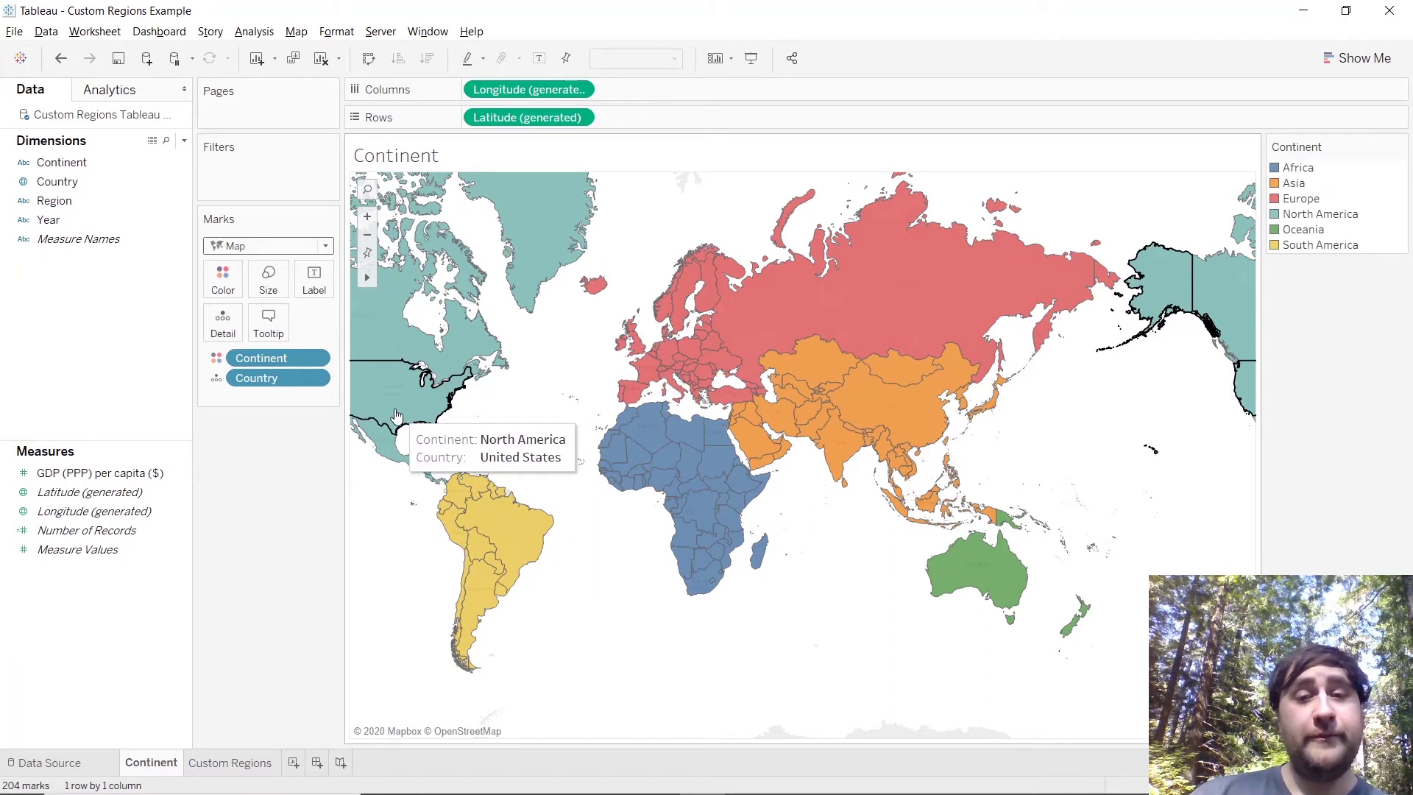
mouse_move(908, 425)
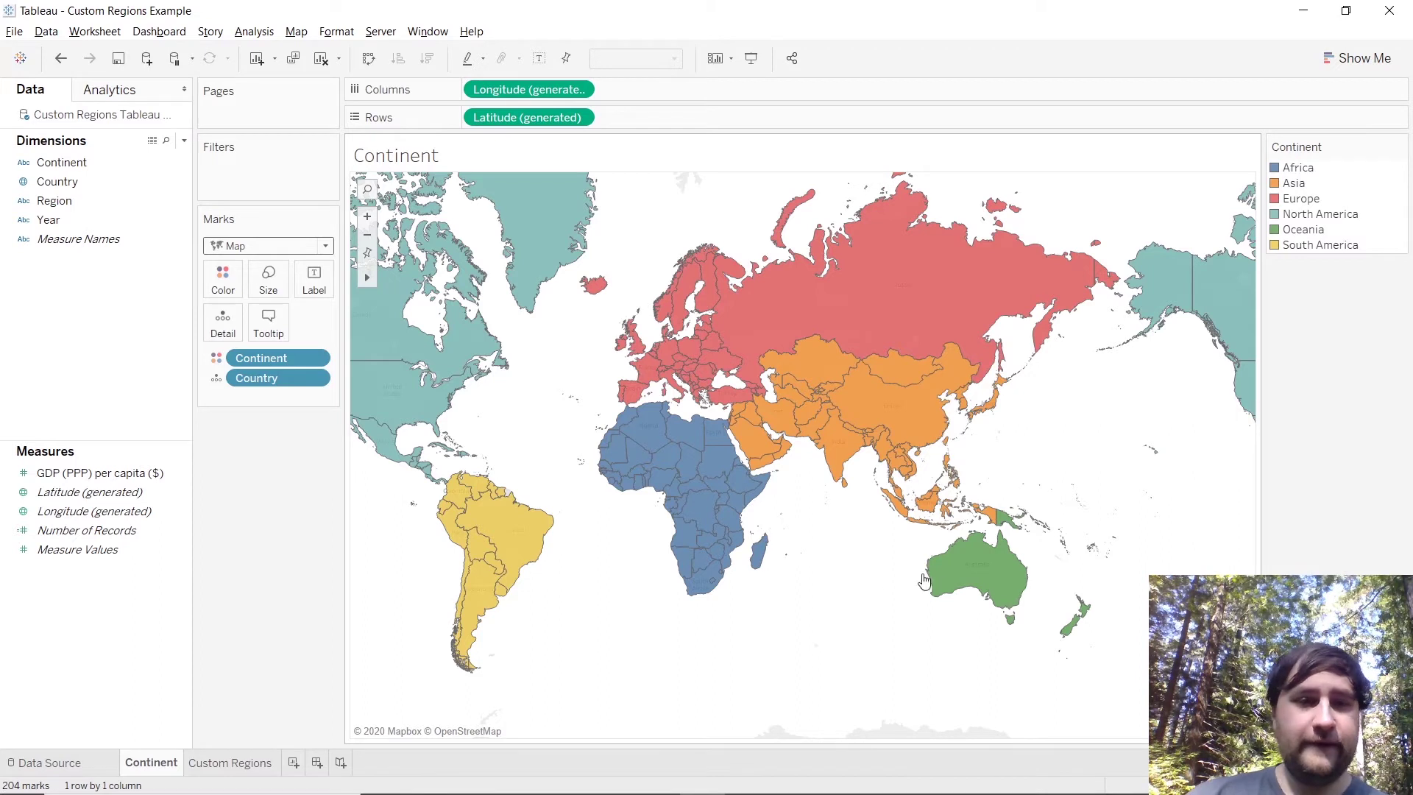
mouse_move(696, 579)
mouse_move(703, 518)
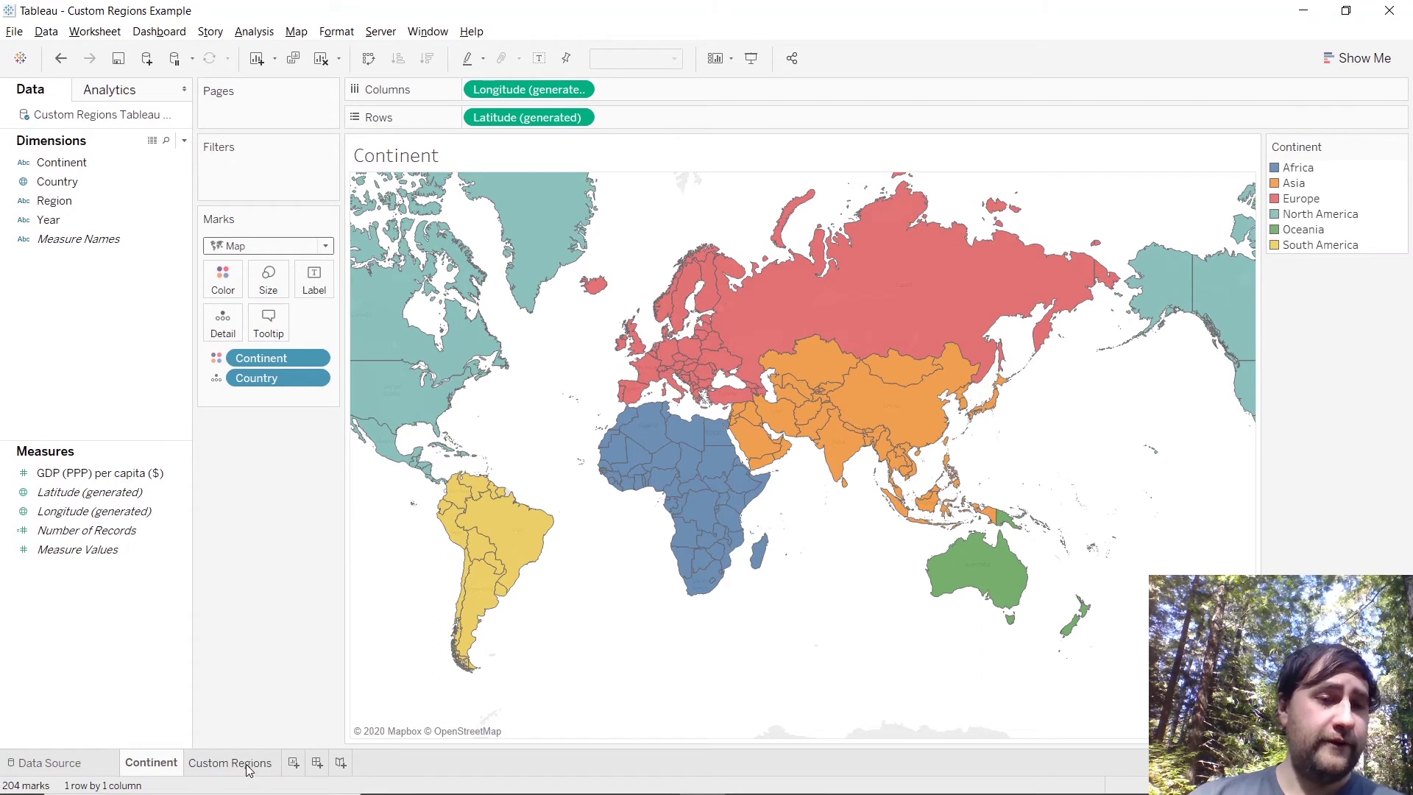
mouse_move(248, 770)
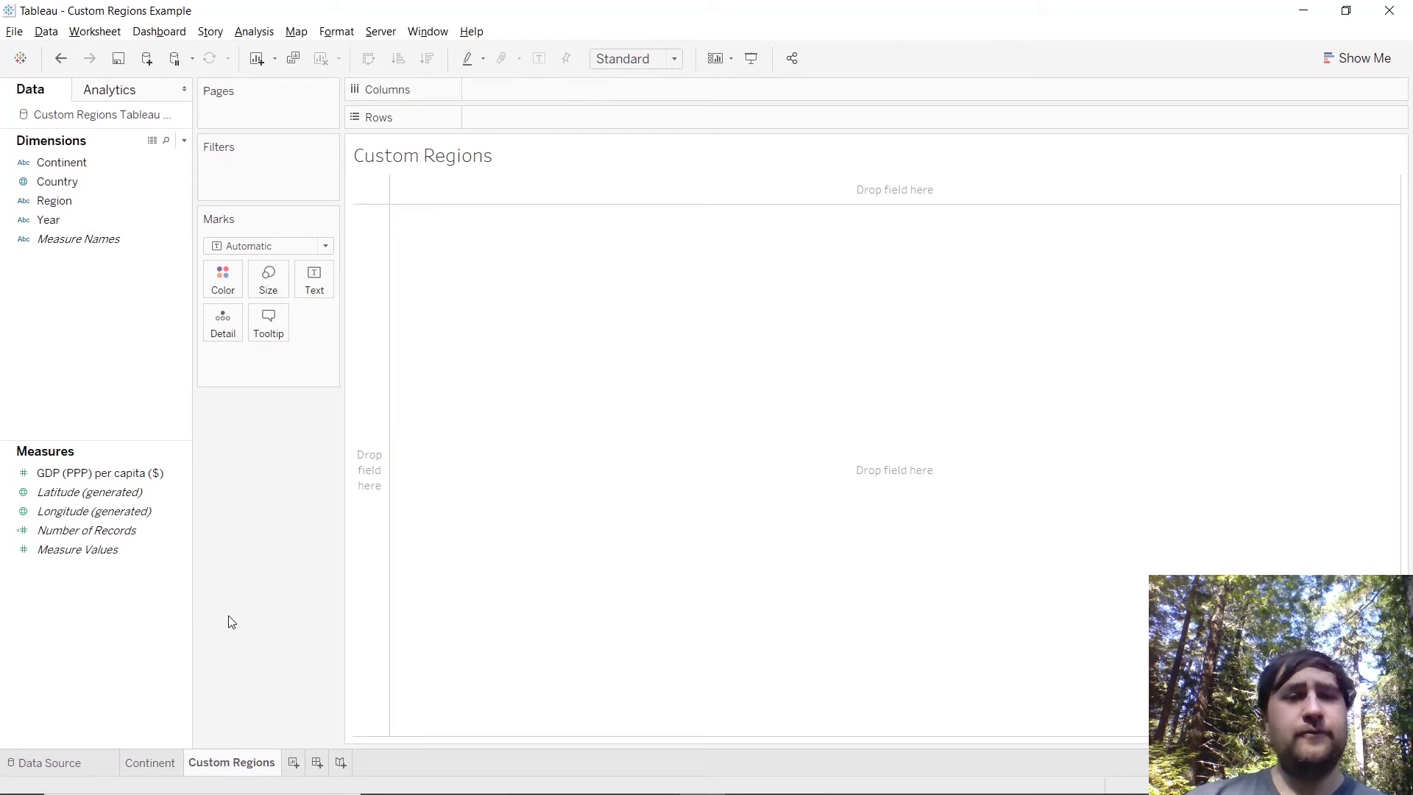
Give Region a geographic role created from Country
click(88, 201)
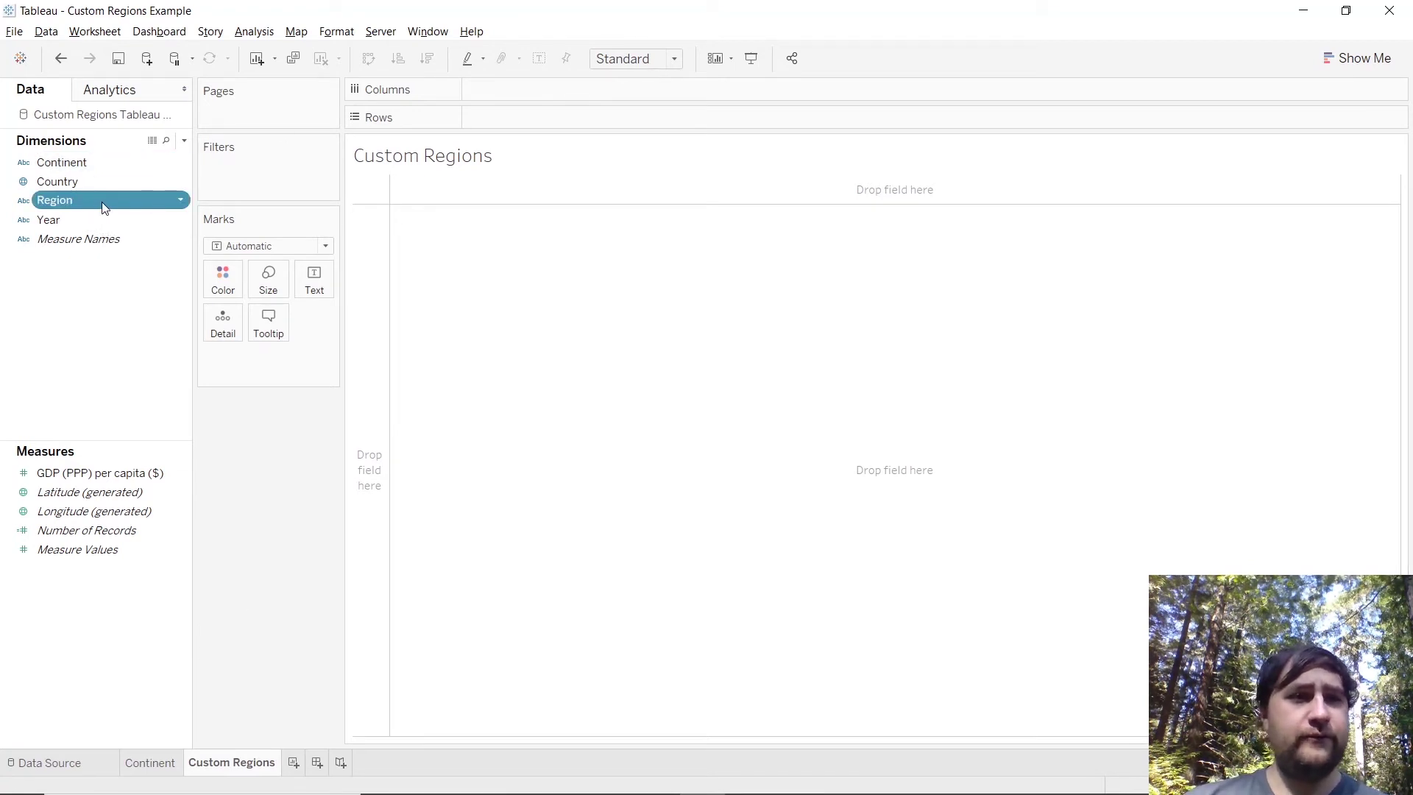
click(179, 201)
mouse_move(309, 398)
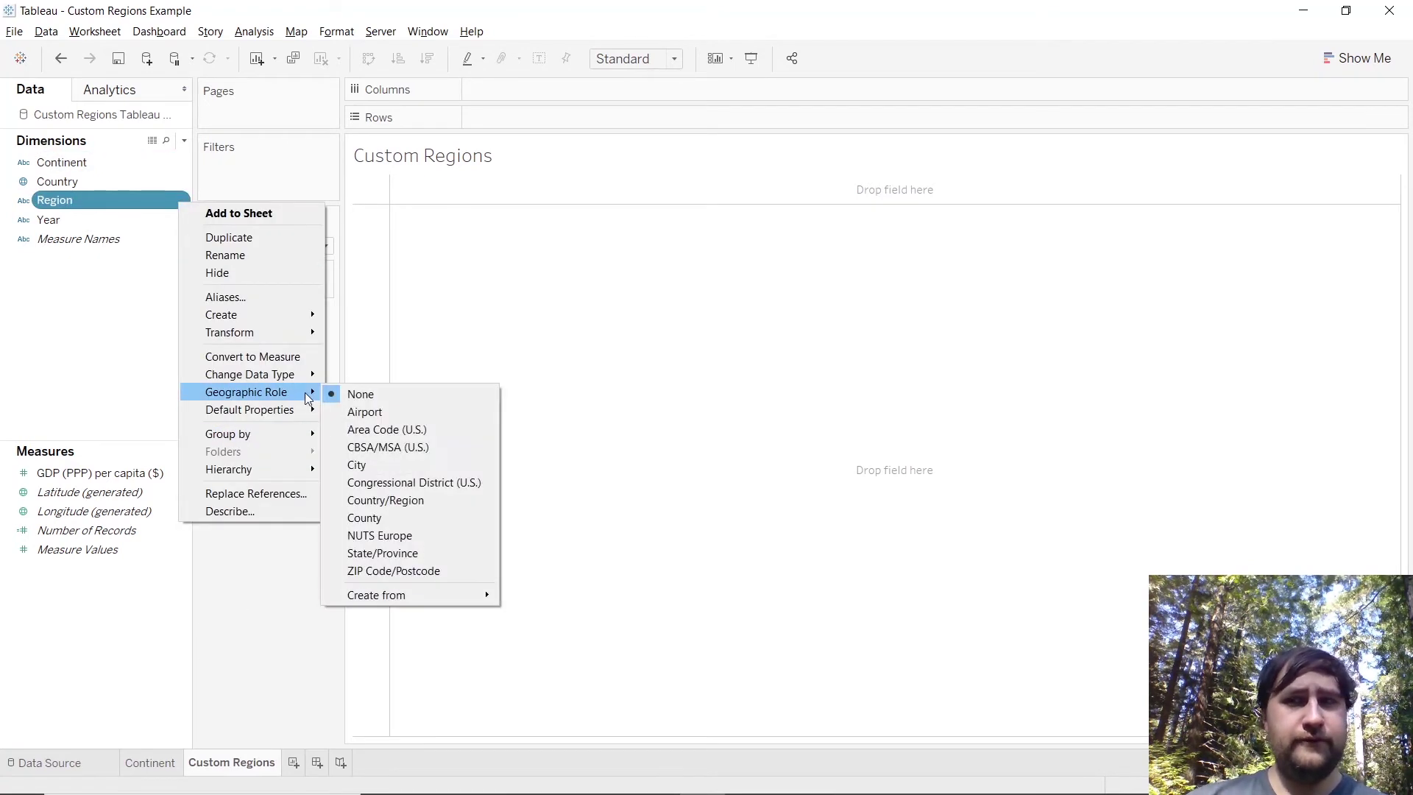
mouse_move(453, 595)
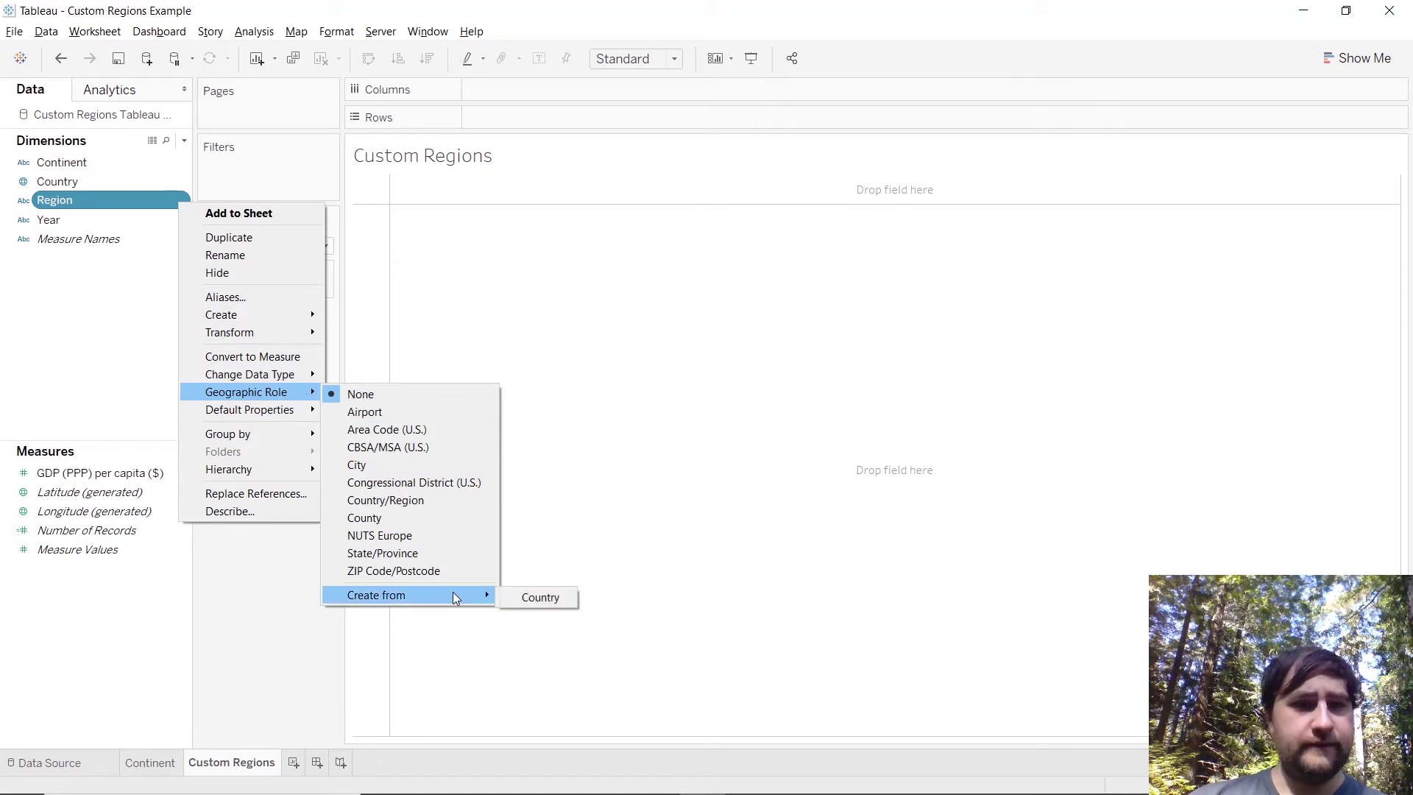
click(561, 598)
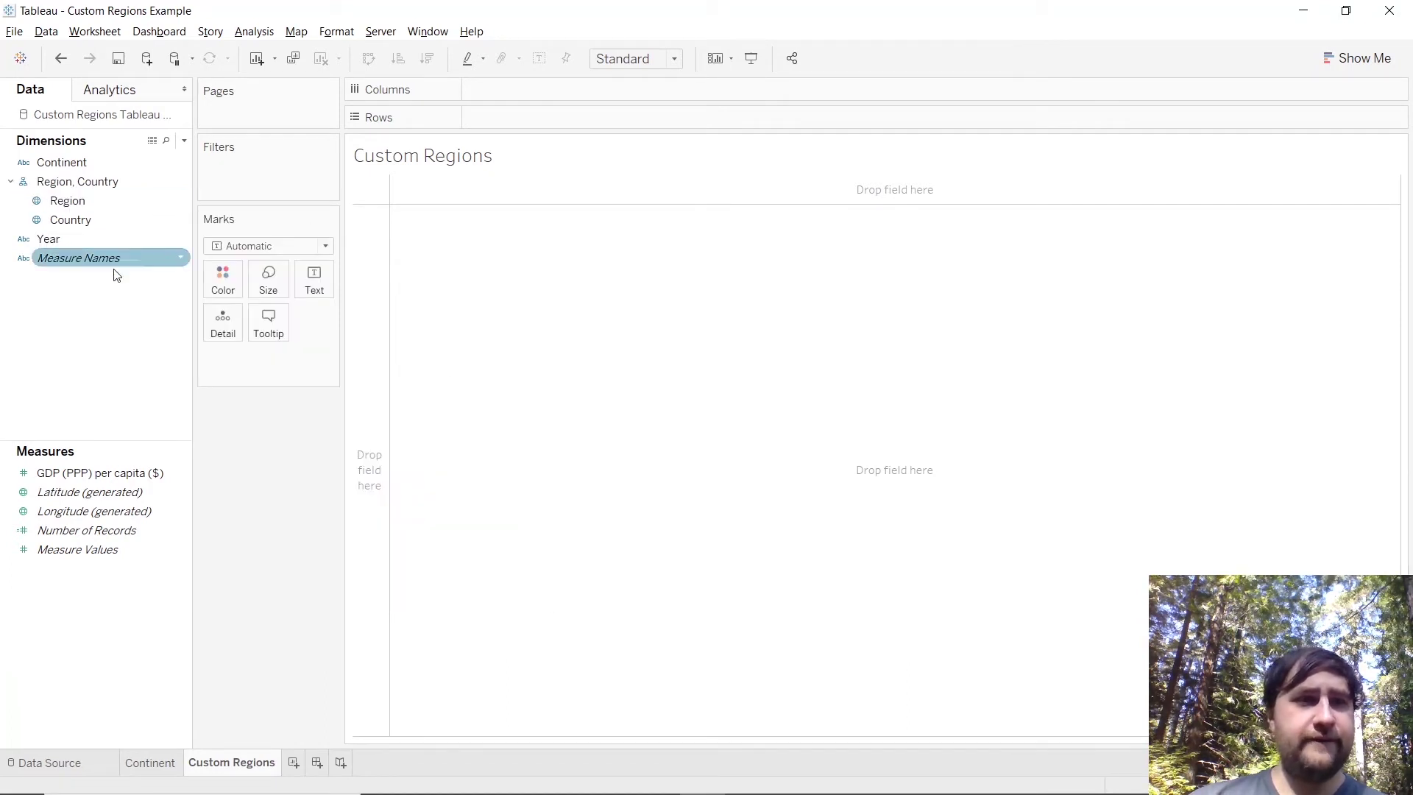
Give Continent a geographic role from Country, and put Latitude (generated) on Rows
click(180, 162)
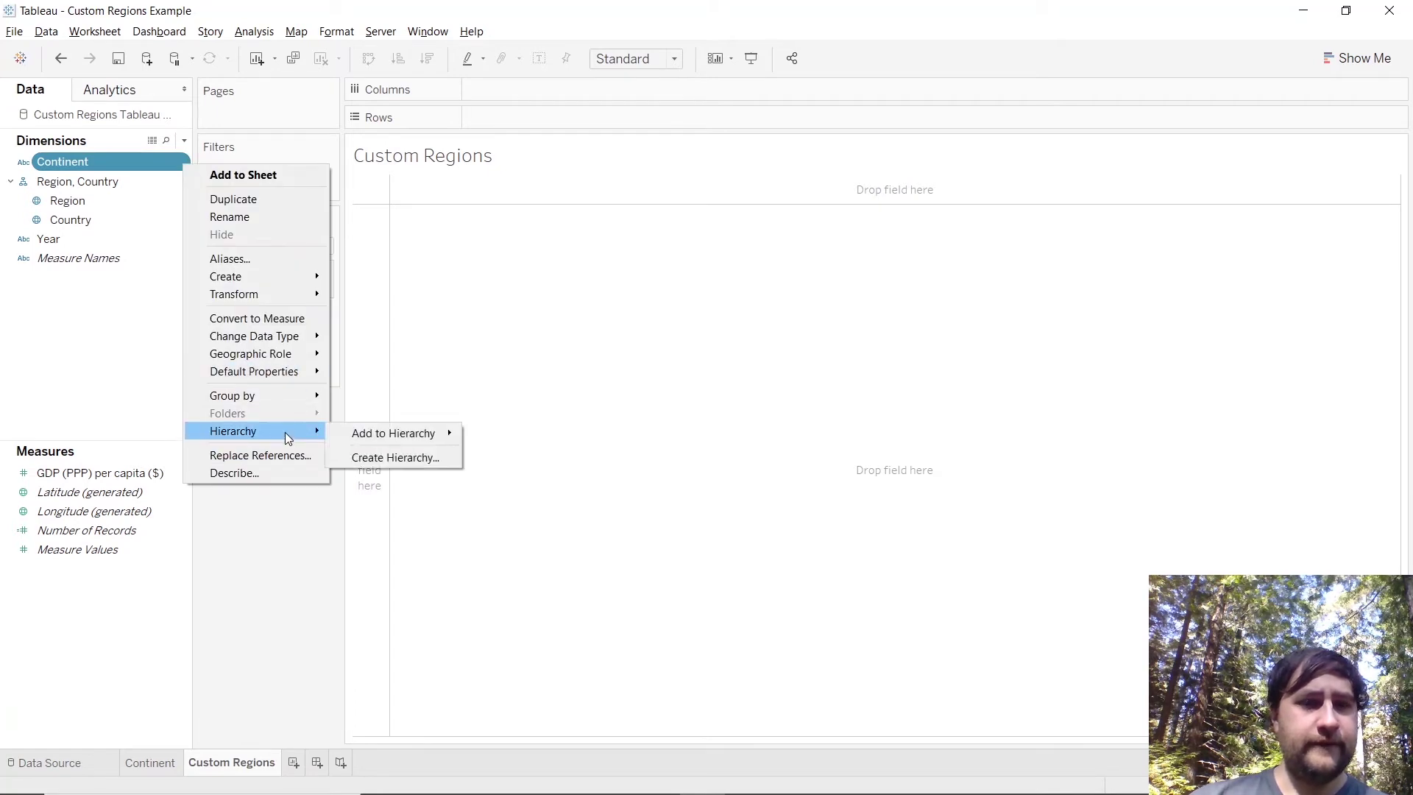
mouse_move(298, 352)
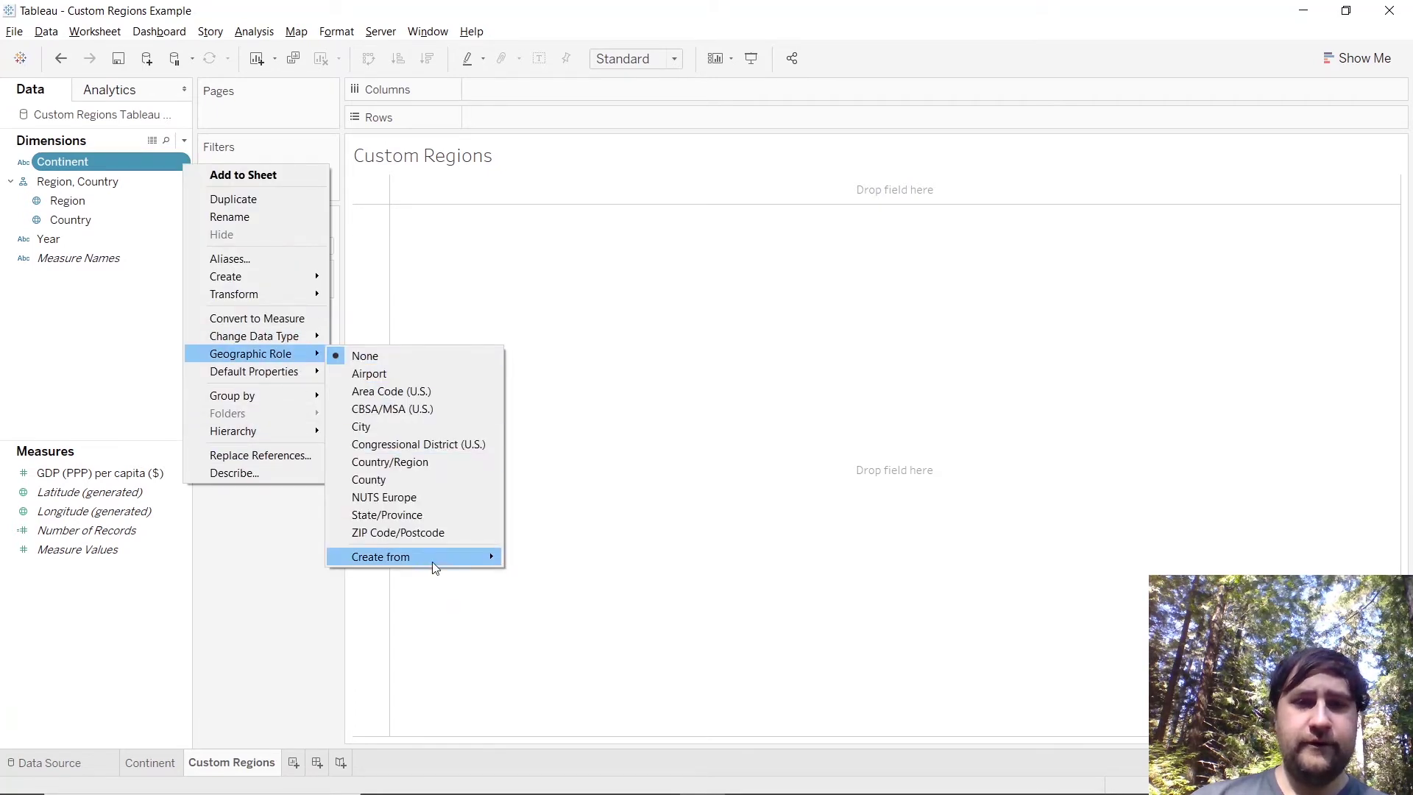
mouse_move(505, 561)
click(561, 559)
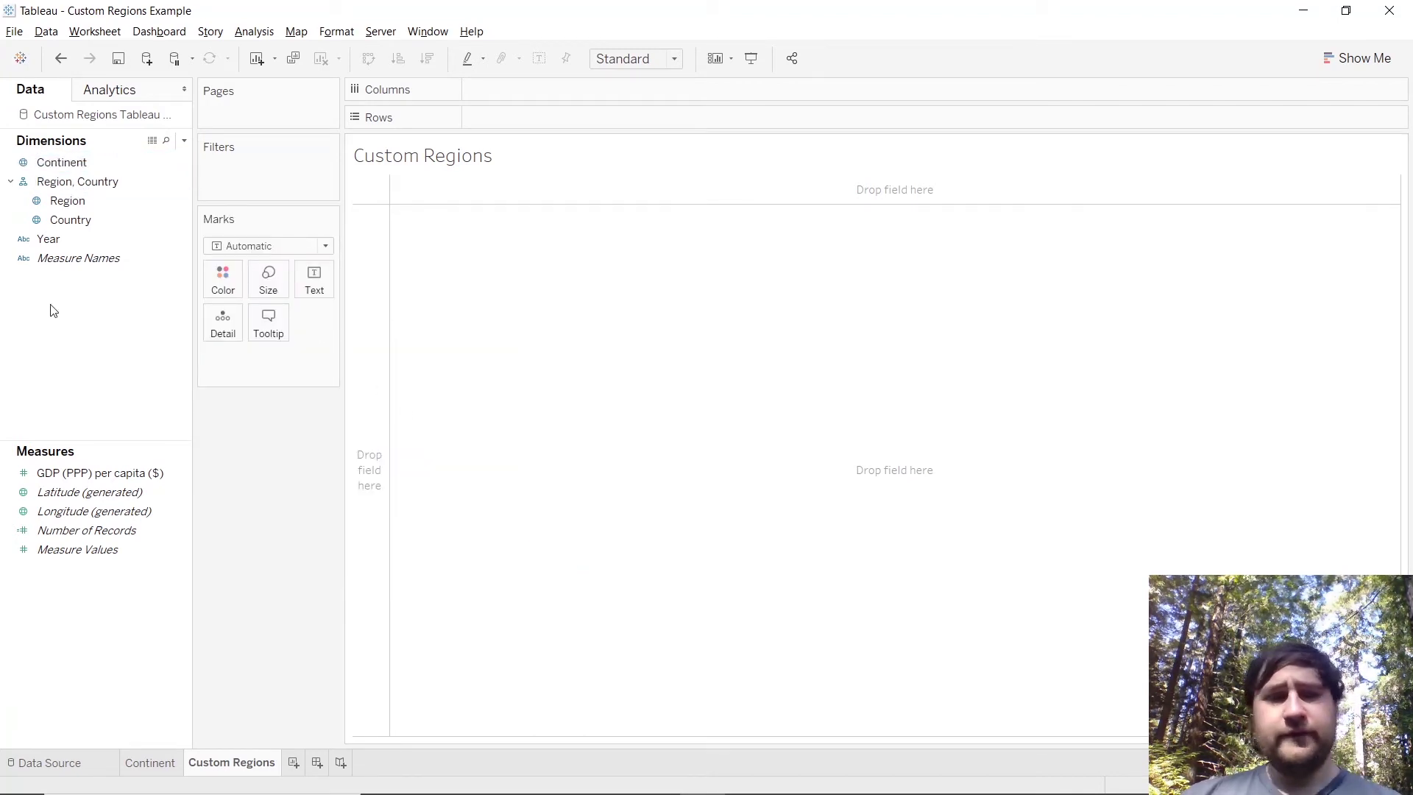
drag(90, 489, 572, 110)
Put Longitude (generated) on Columns, and add Region to Detail and Color
click(105, 516)
drag(107, 523, 589, 91)
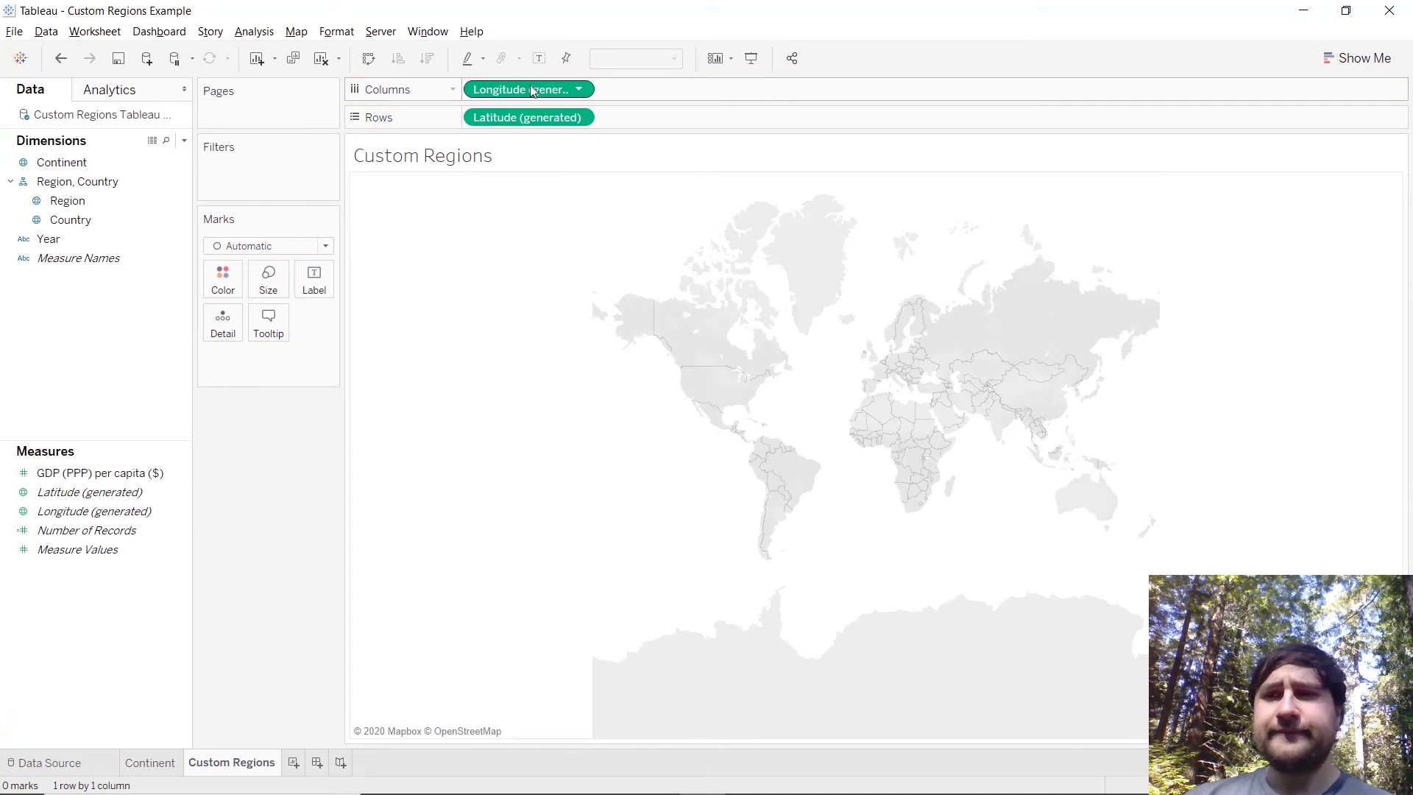
click(73, 200)
drag(81, 204, 223, 323)
drag(64, 202, 225, 289)
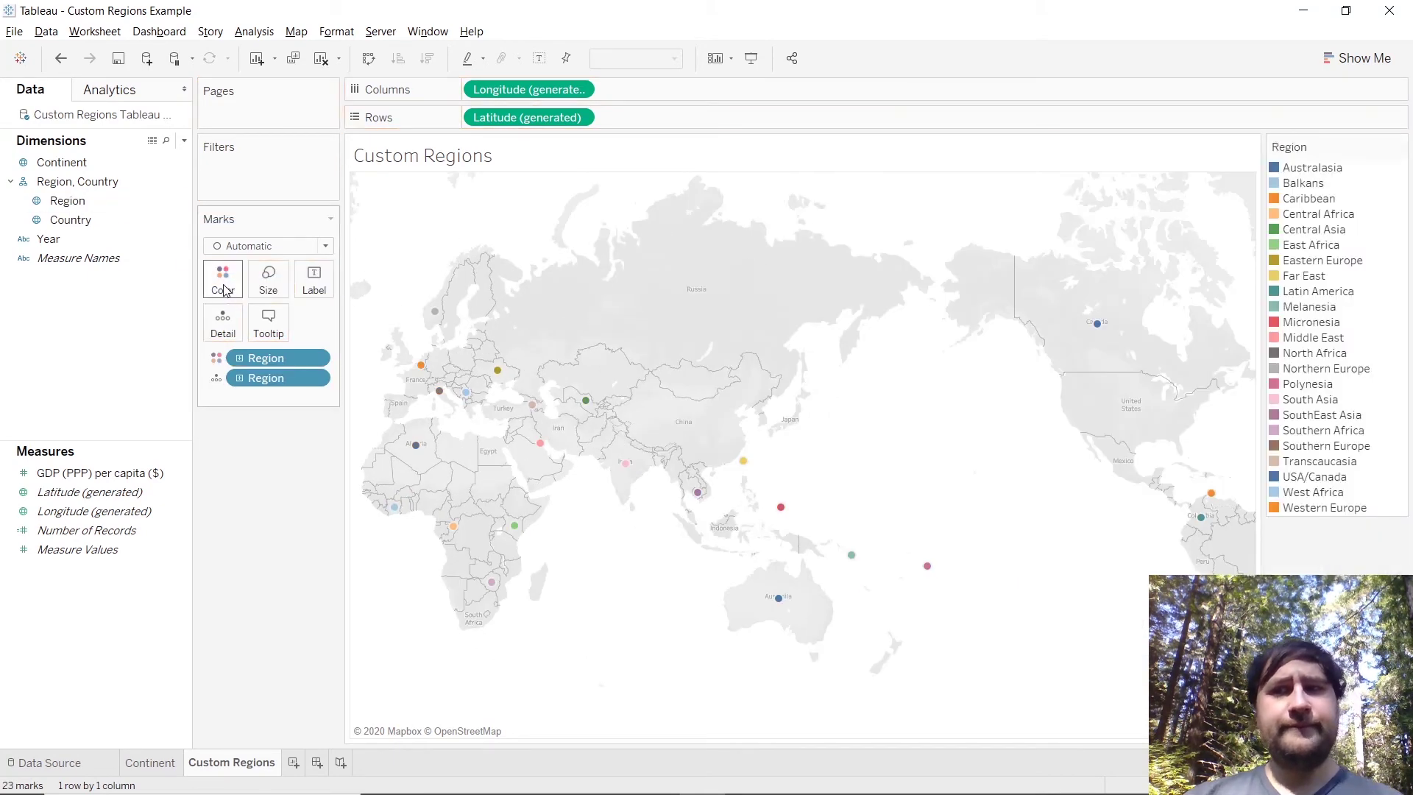
click(323, 248)
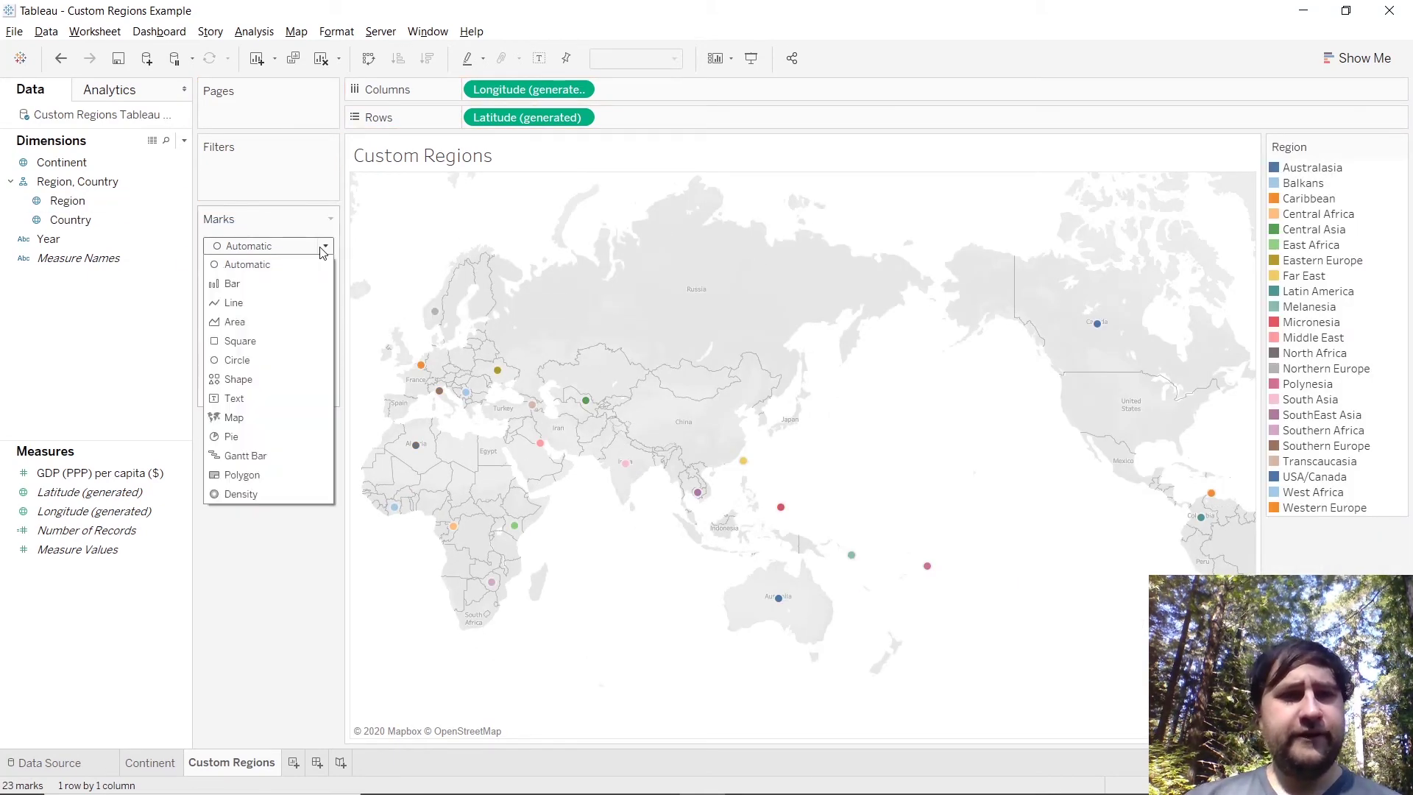
key(Escape)
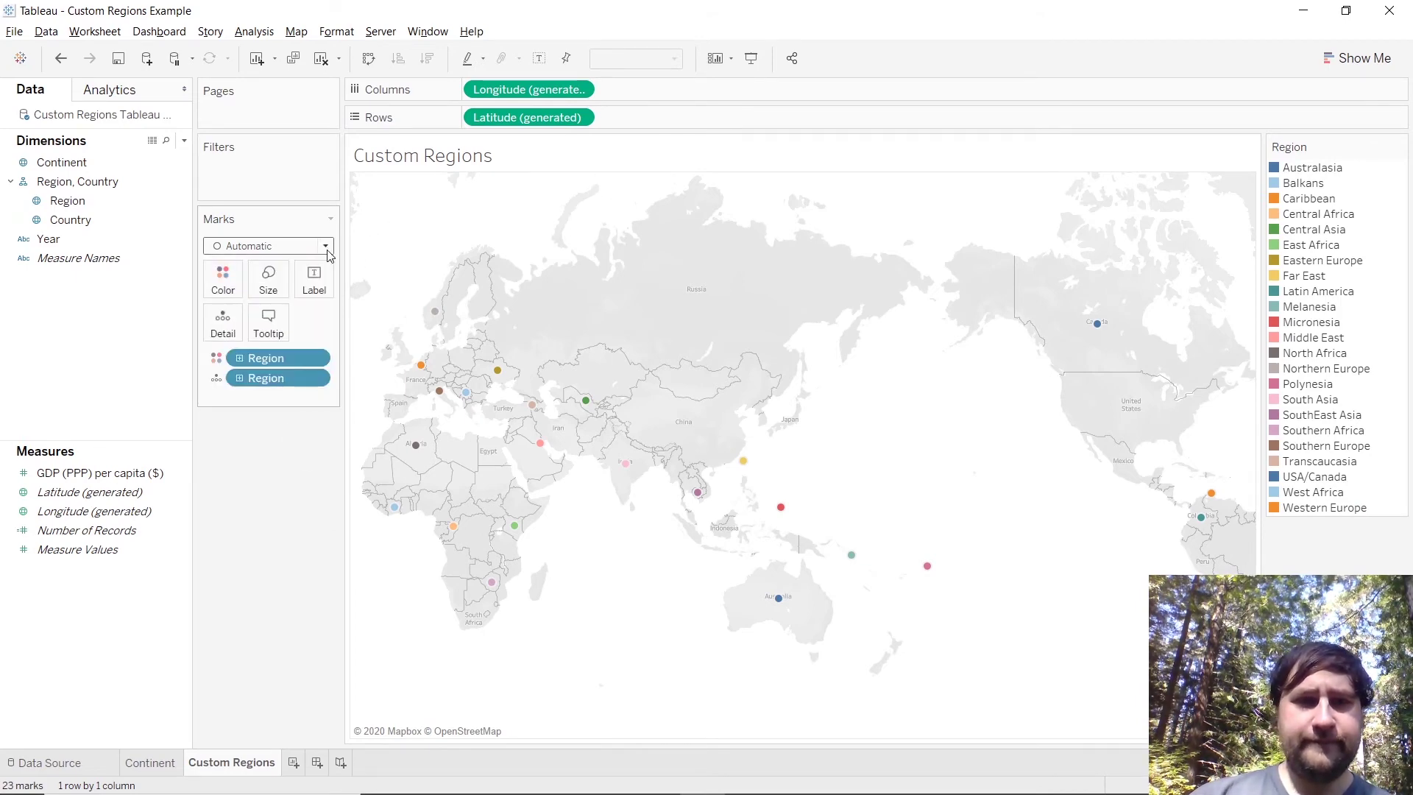
scroll(328, 254, down, 8)
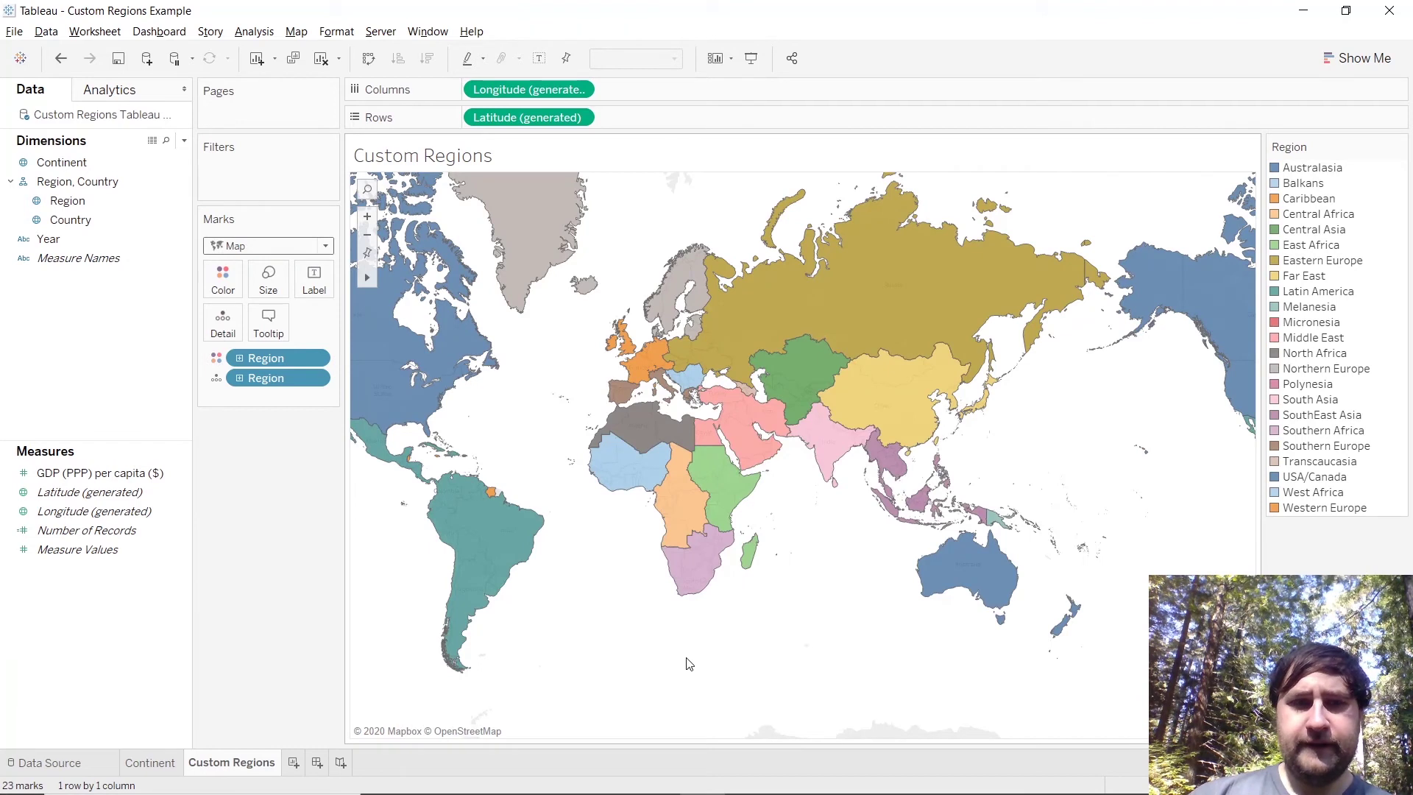